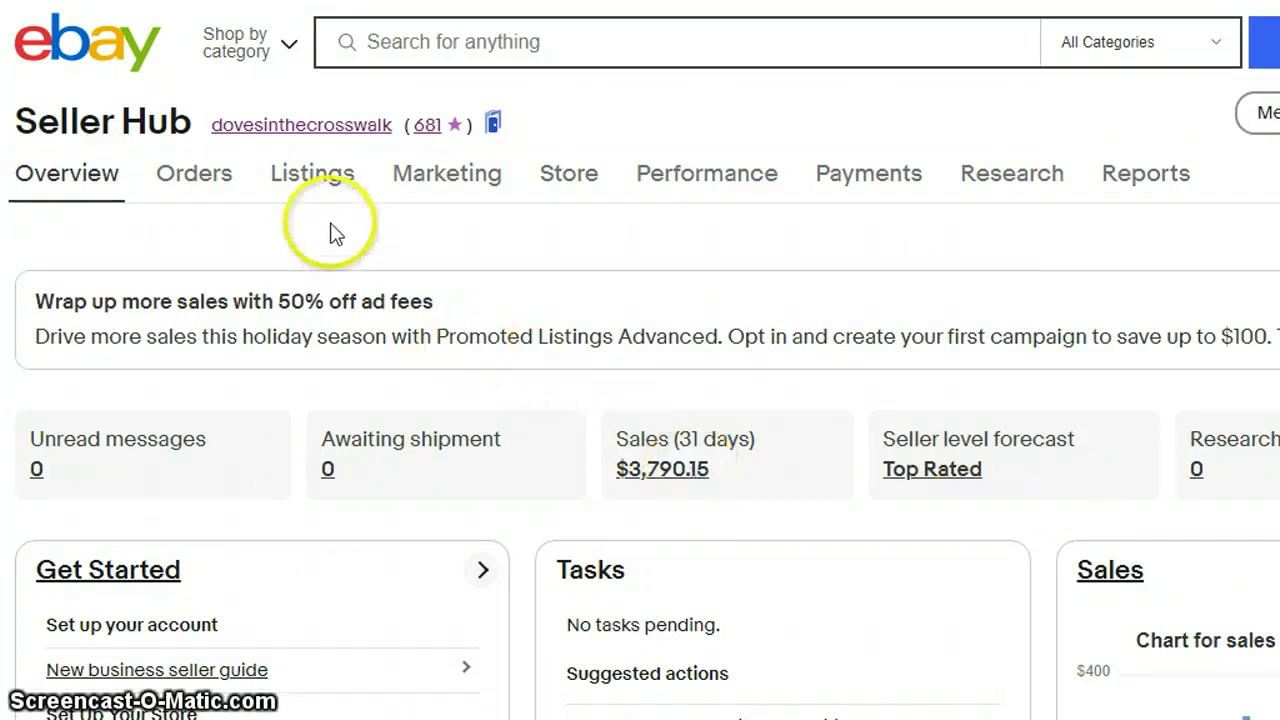
- Open the active listings page in Seller Hub and keep waiting for the unresponsive page
mouse_move(306, 200)
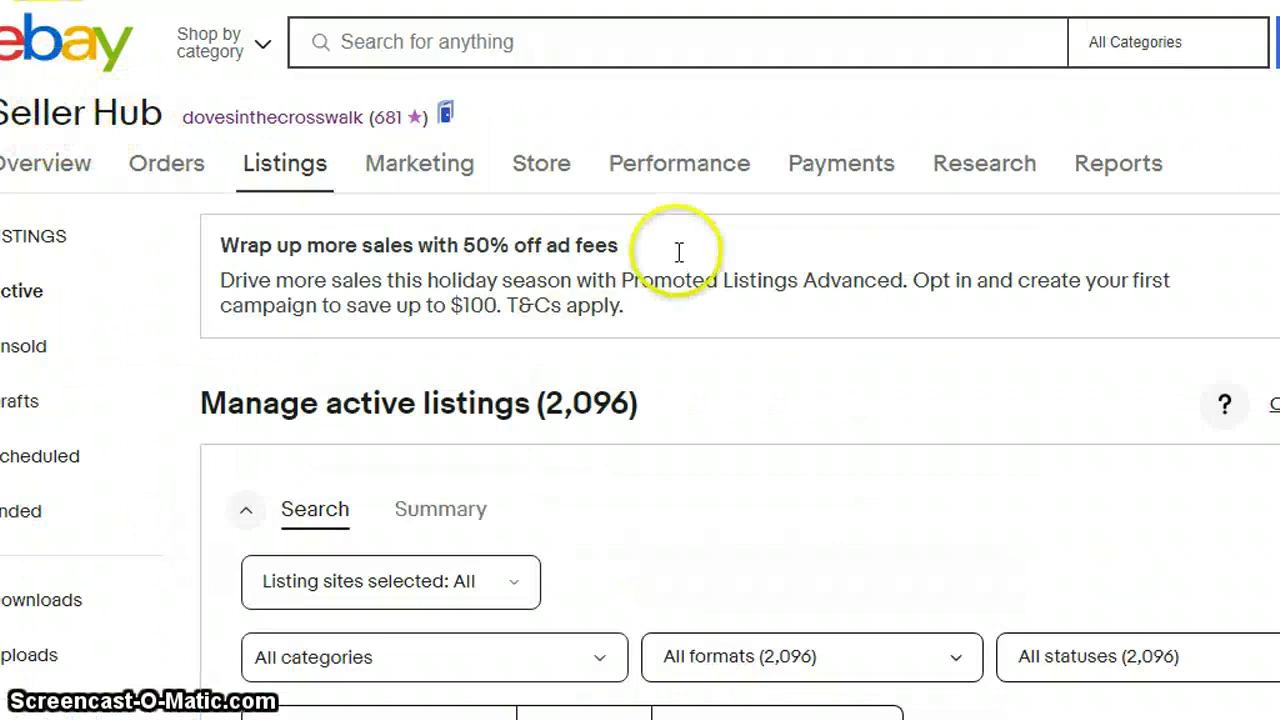
scroll(791, 303, "down", 1)
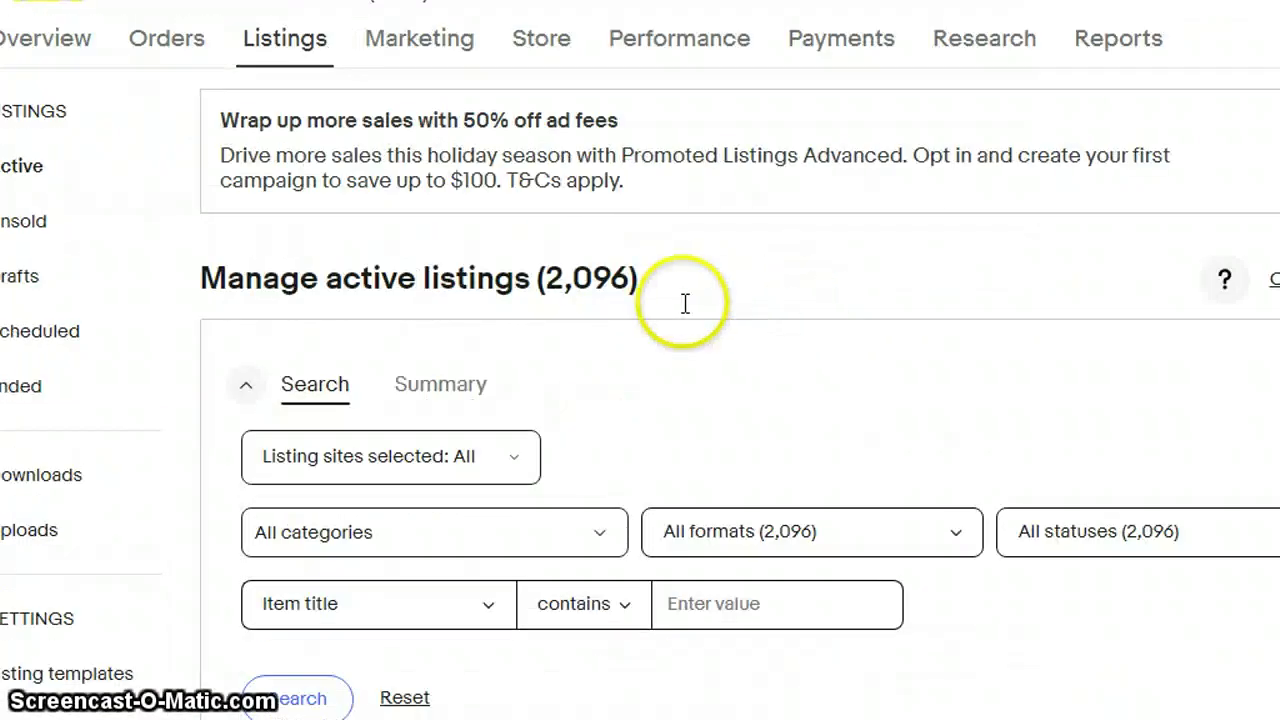
scroll(680, 309, "down", 1)
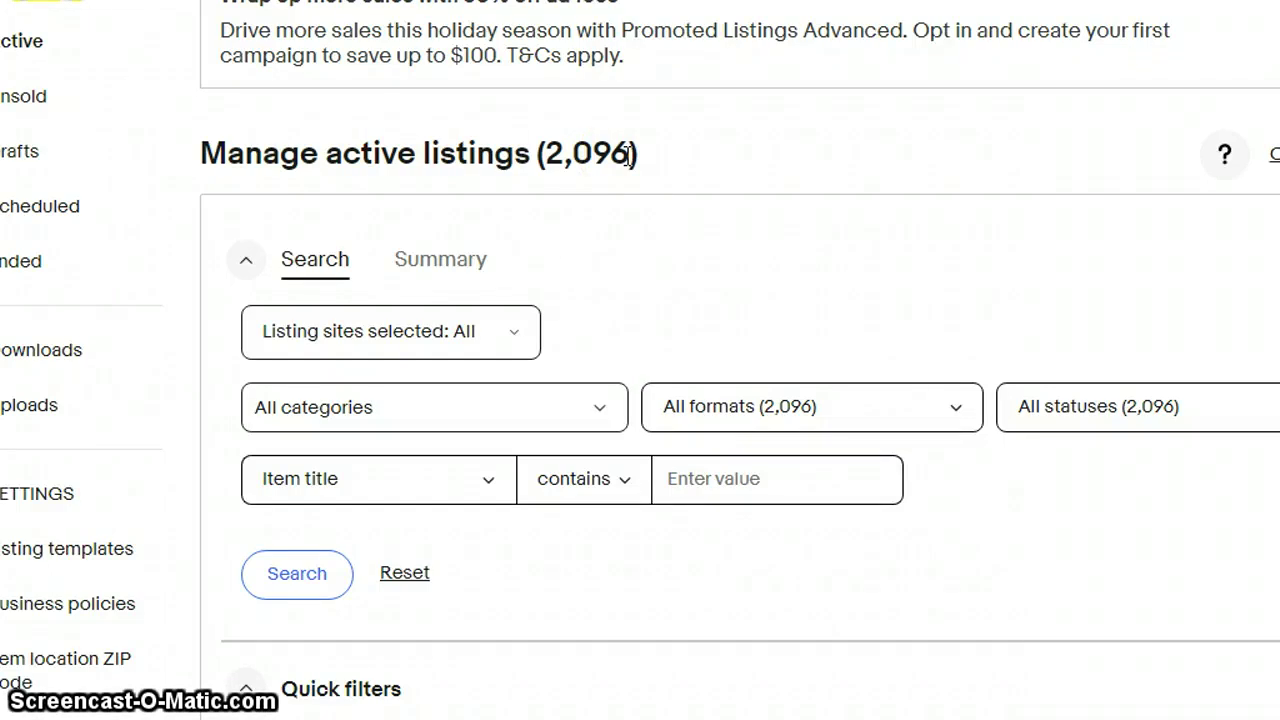
scroll(706, 231, "down", 2)
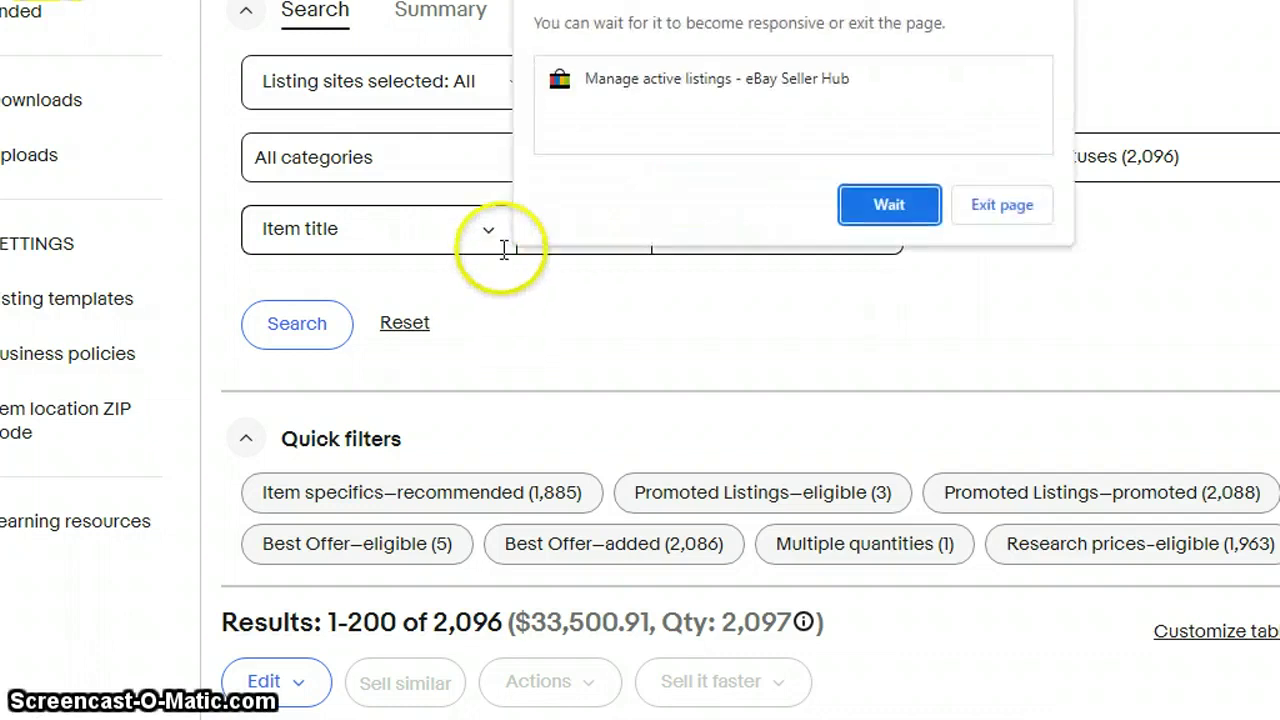
left_click(891, 222)
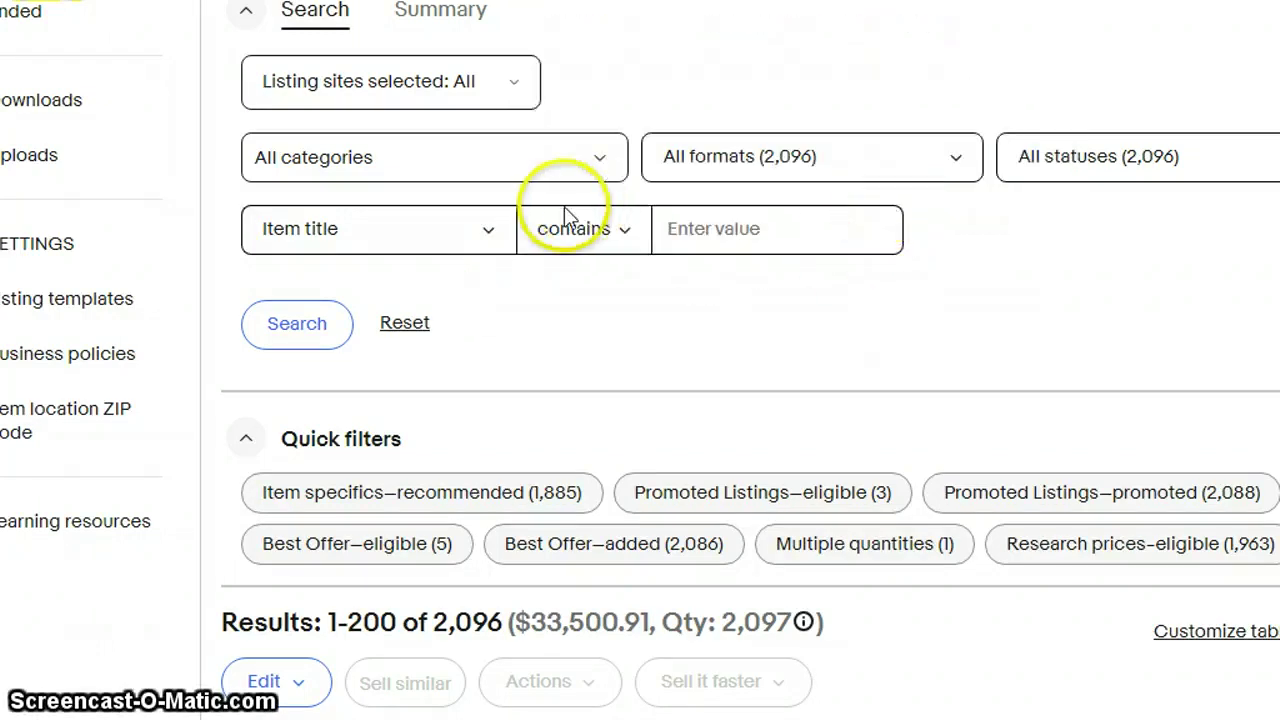
- Filter the active listings to those with a current price greater than 5.99
left_click(491, 237)
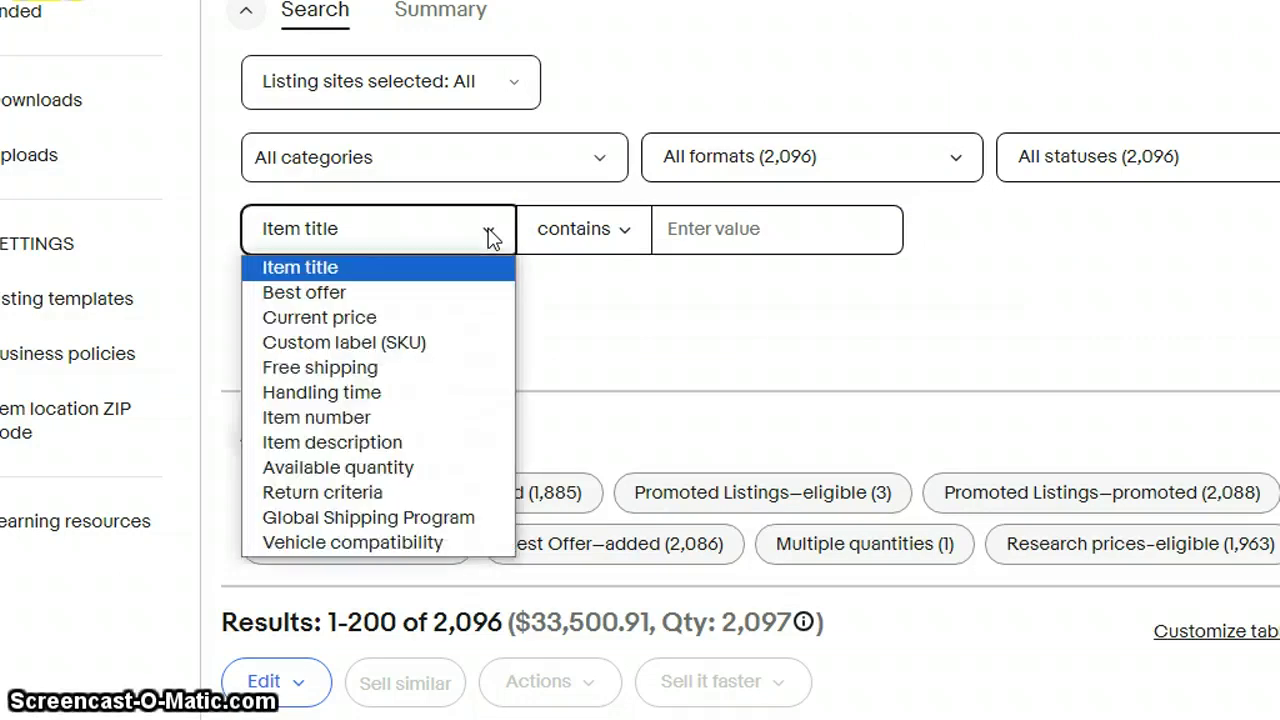
left_click(326, 319)
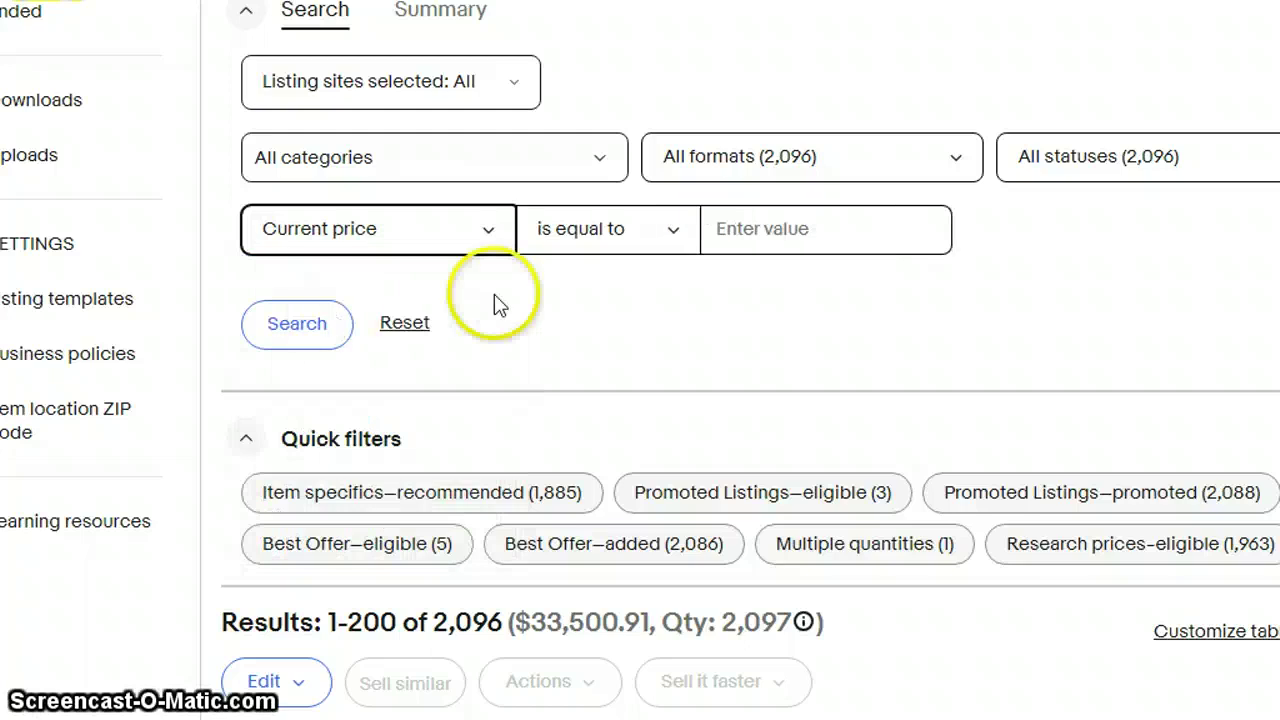
left_click(670, 240)
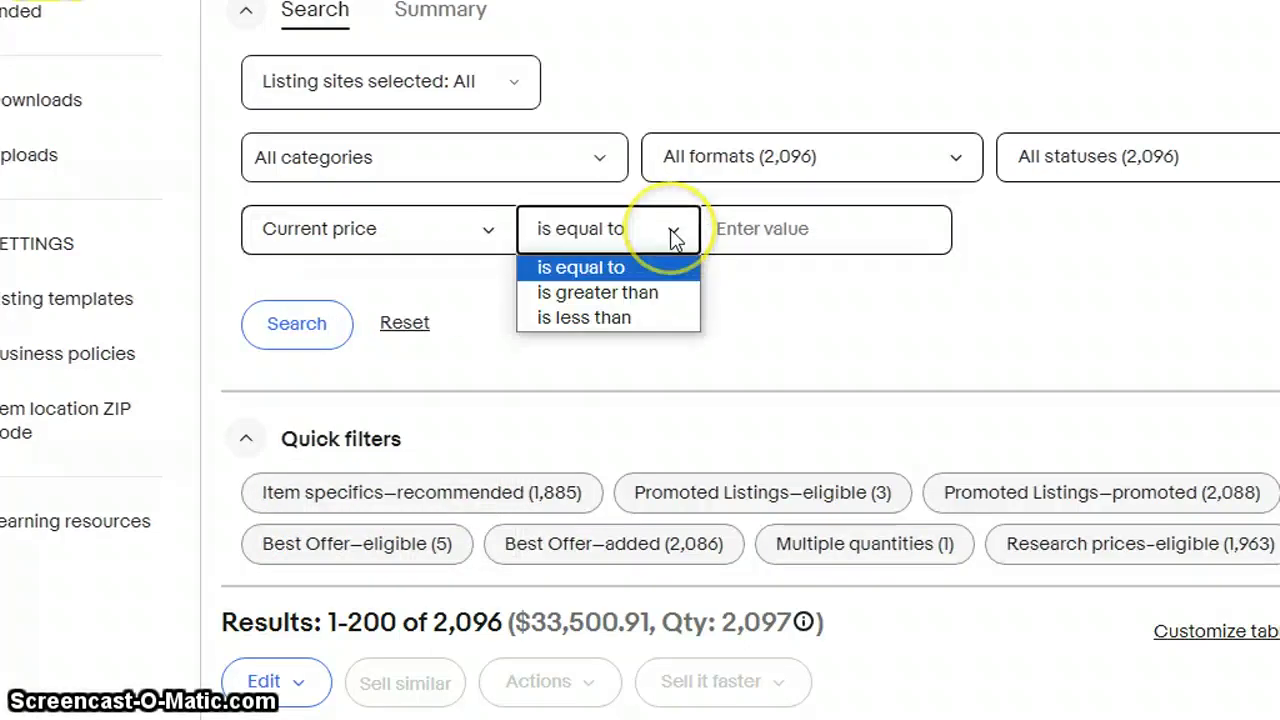
left_click(630, 293)
left_click(766, 232)
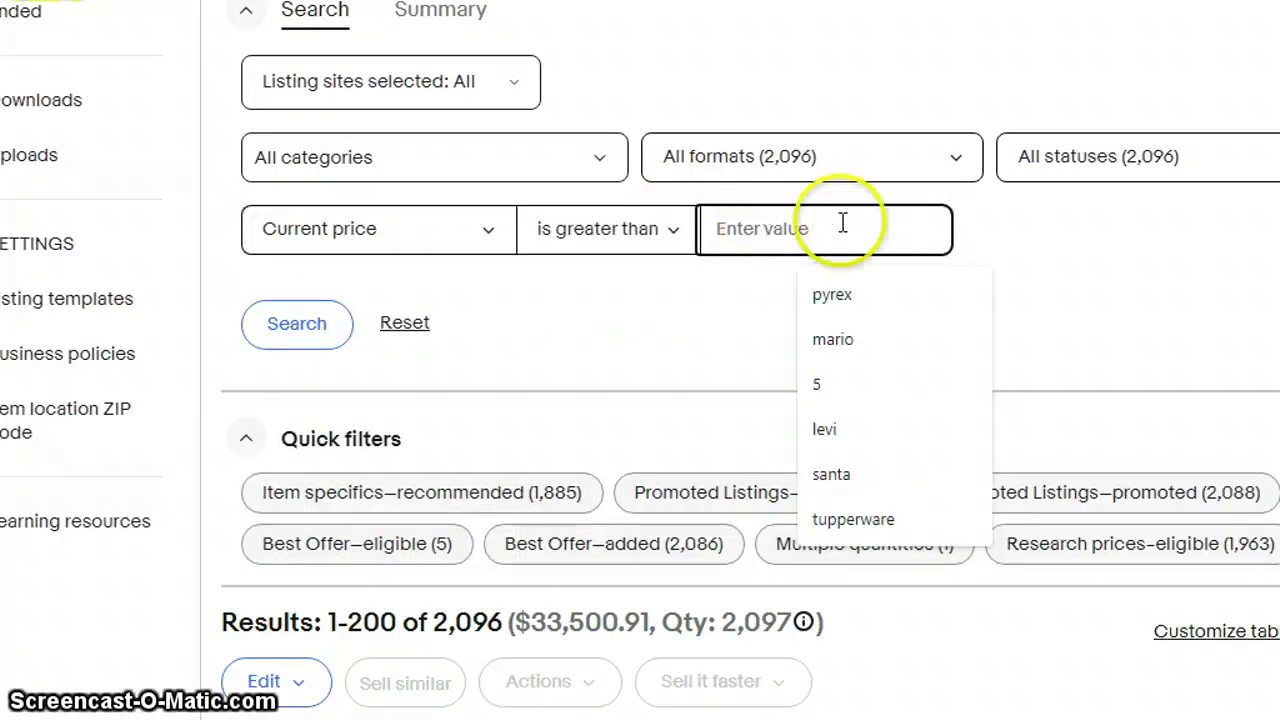
type("5.99")
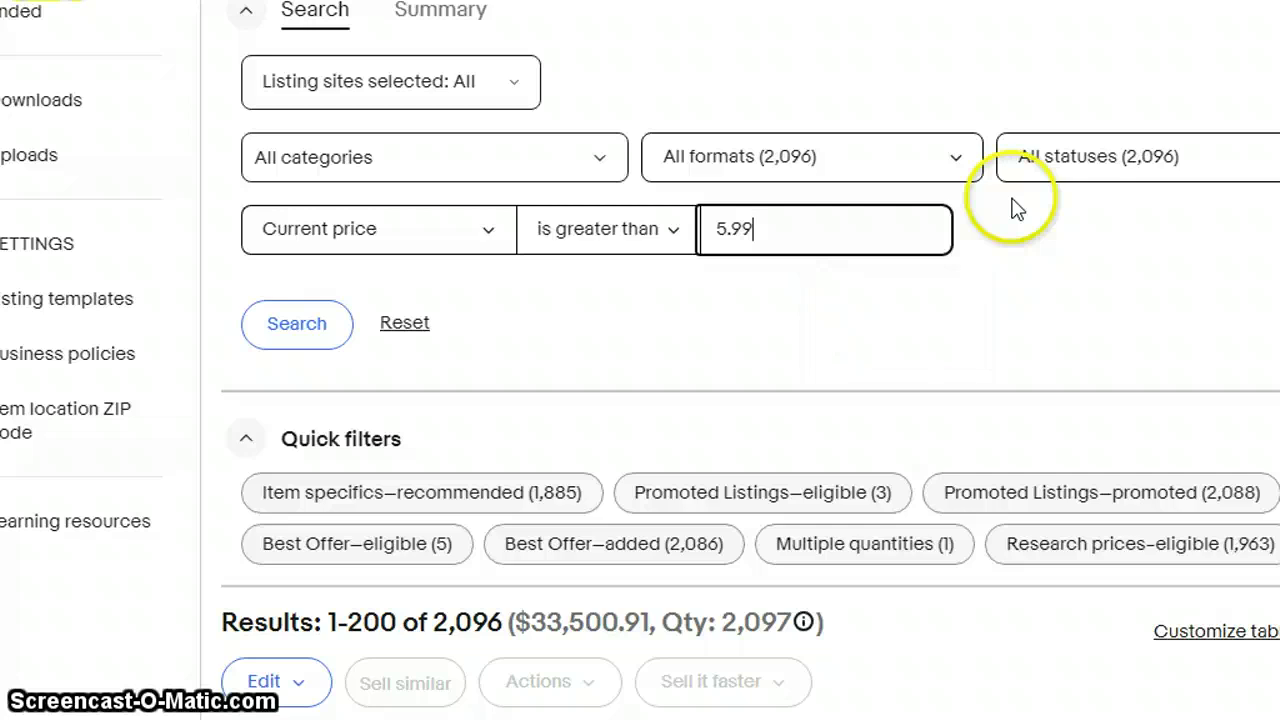
left_click(296, 326)
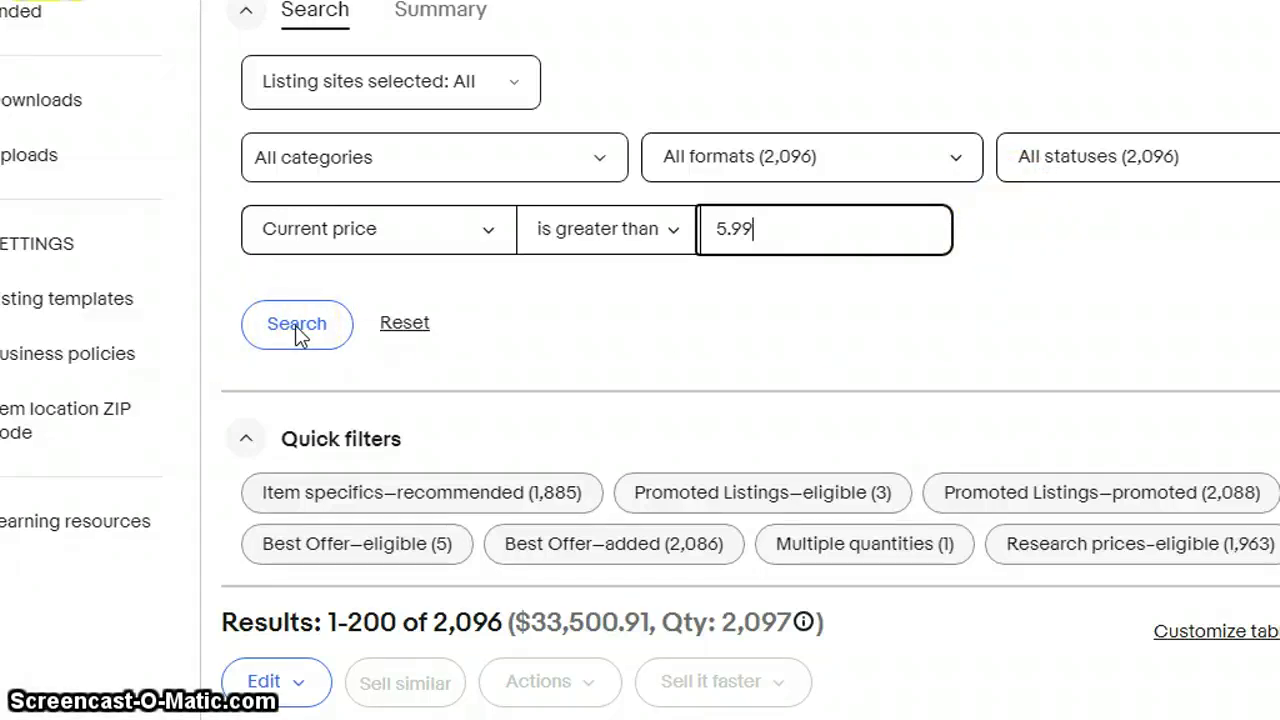
left_click(298, 334)
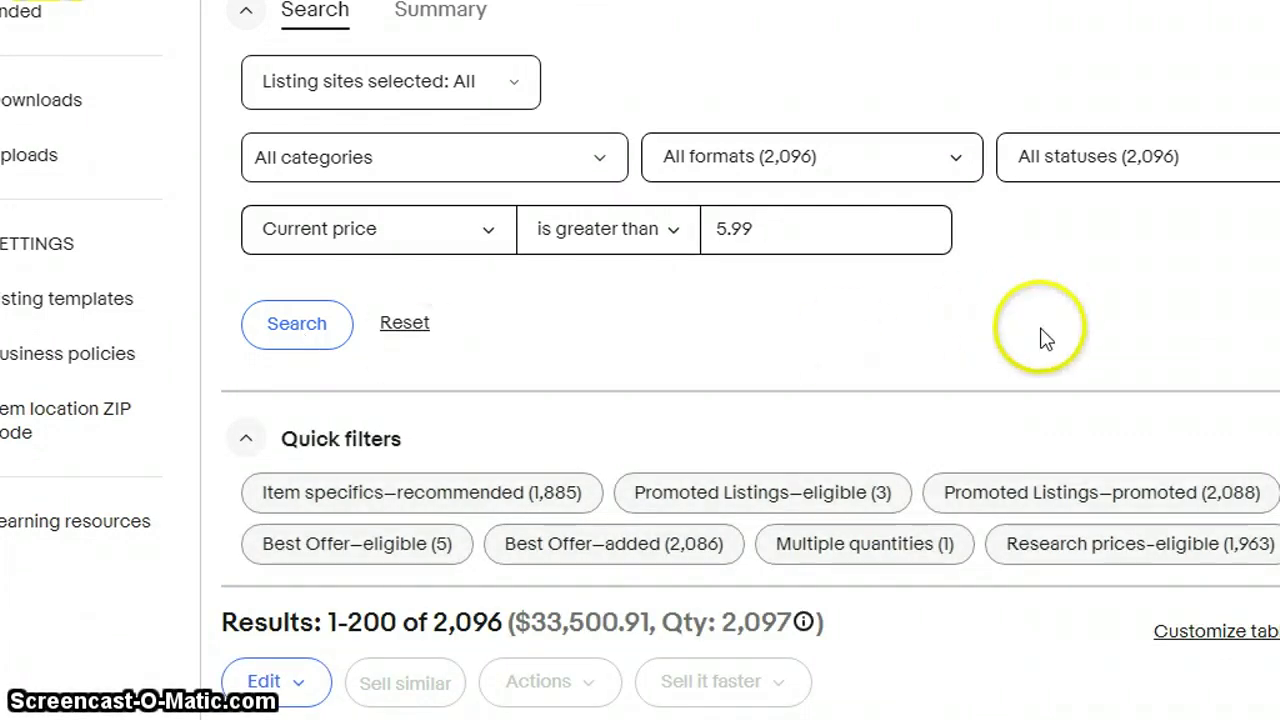
- Sort the filtered listings by current price from highest to lowest
scroll(1020, 328, "down", 1)
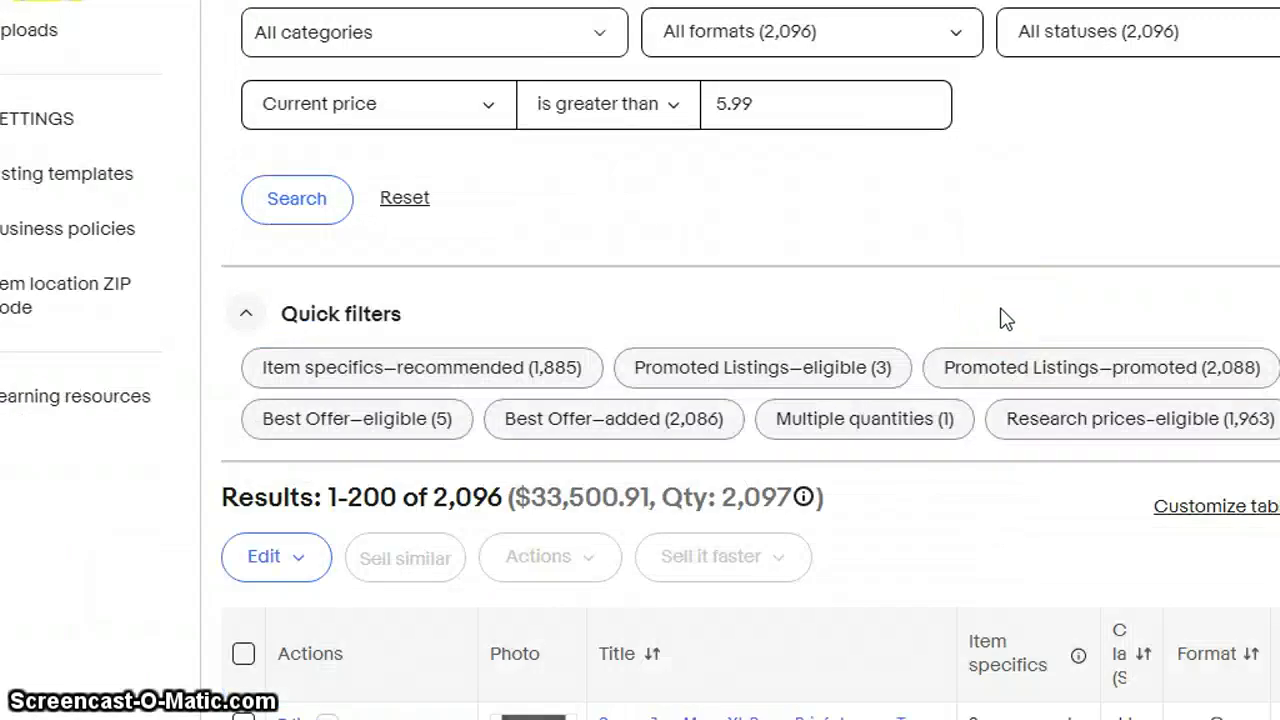
scroll(1006, 319, "down", 1)
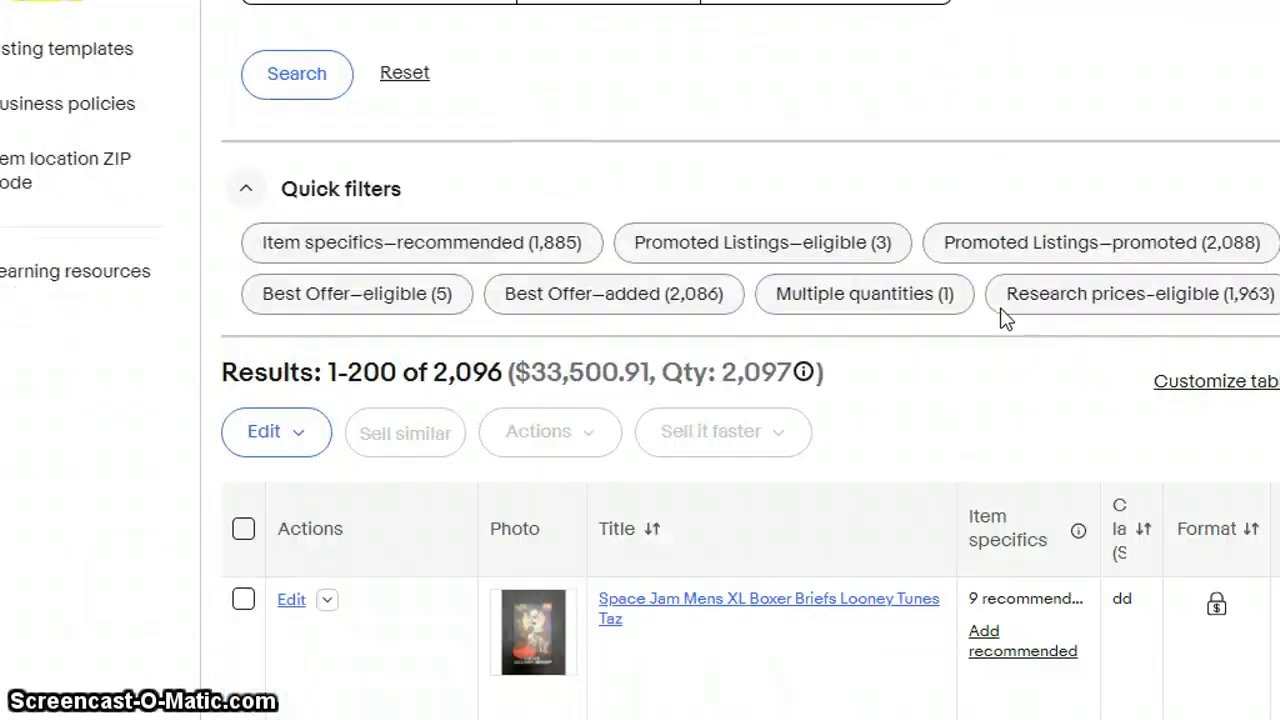
scroll(964, 316, "down", 1)
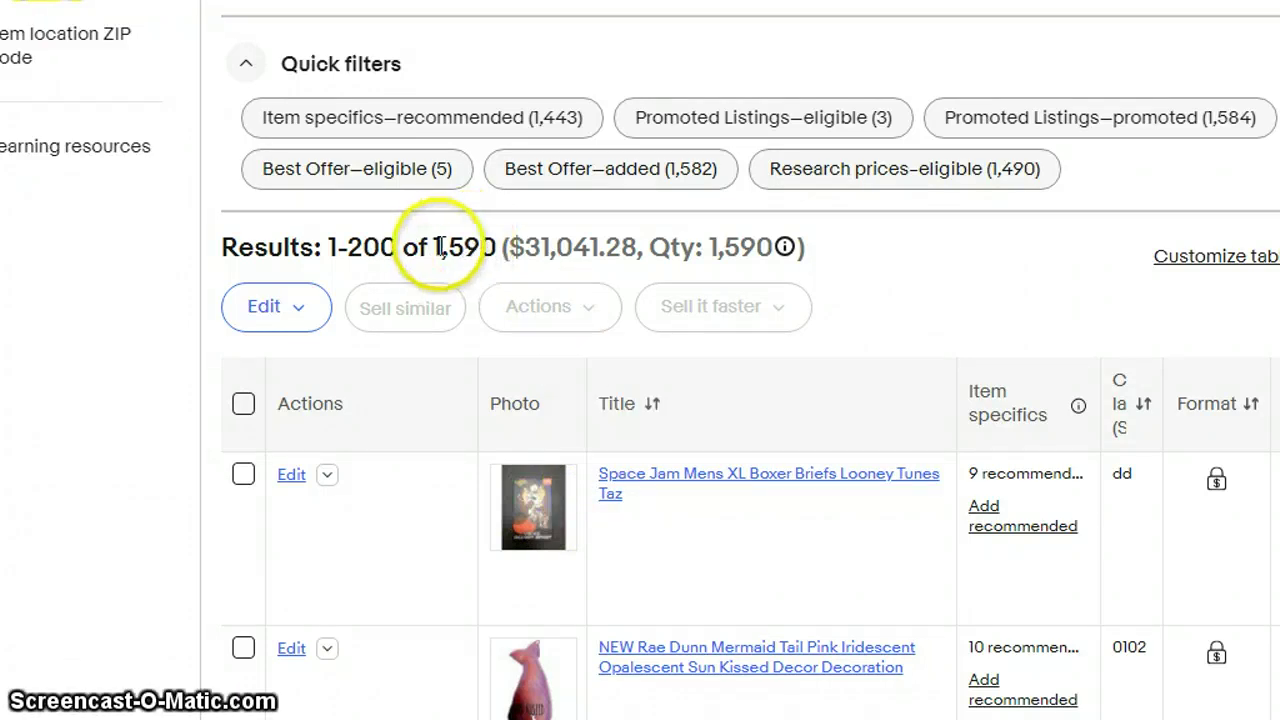
left_click_drag(437, 248, 496, 247)
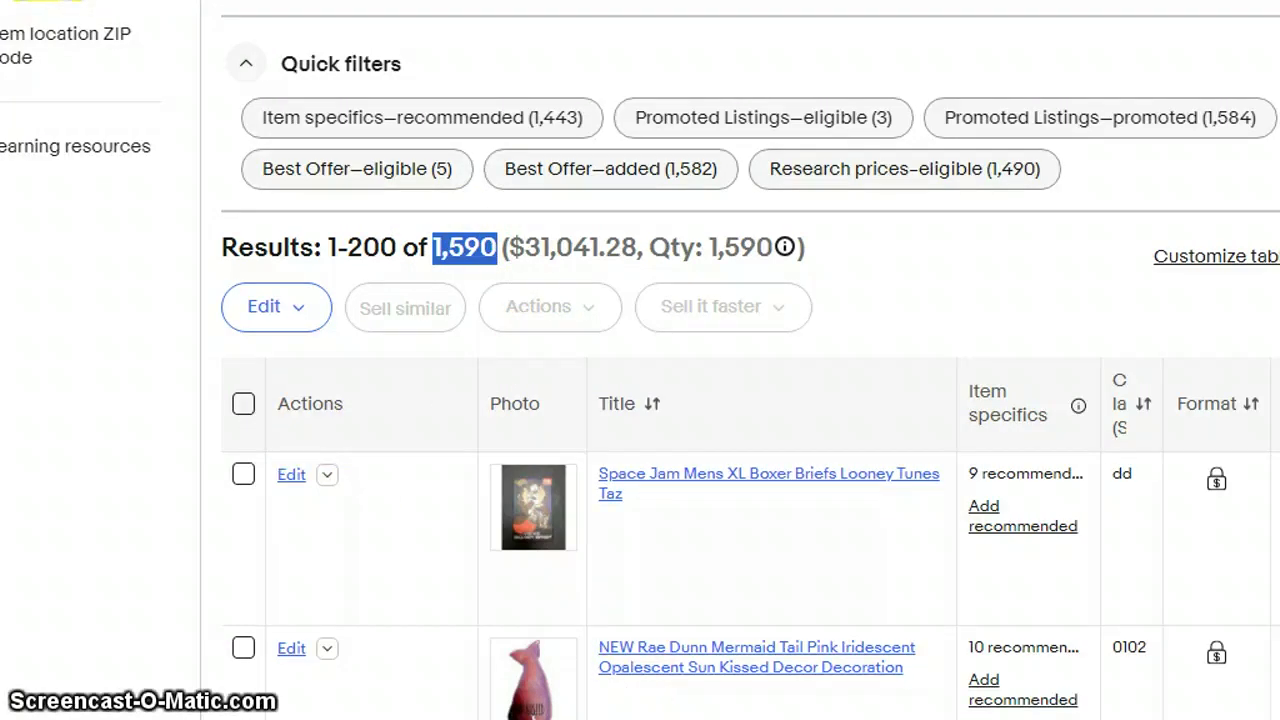
scroll(750, 538, "right", 2)
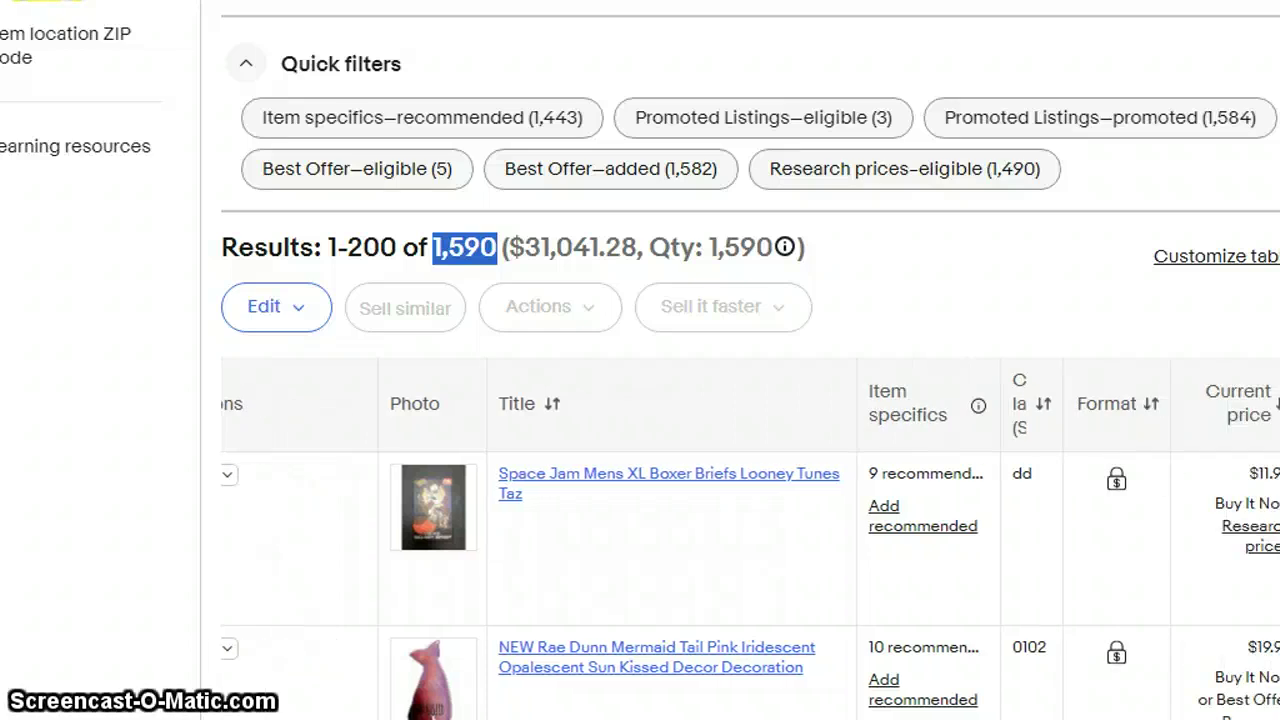
scroll(750, 538, "right", 3)
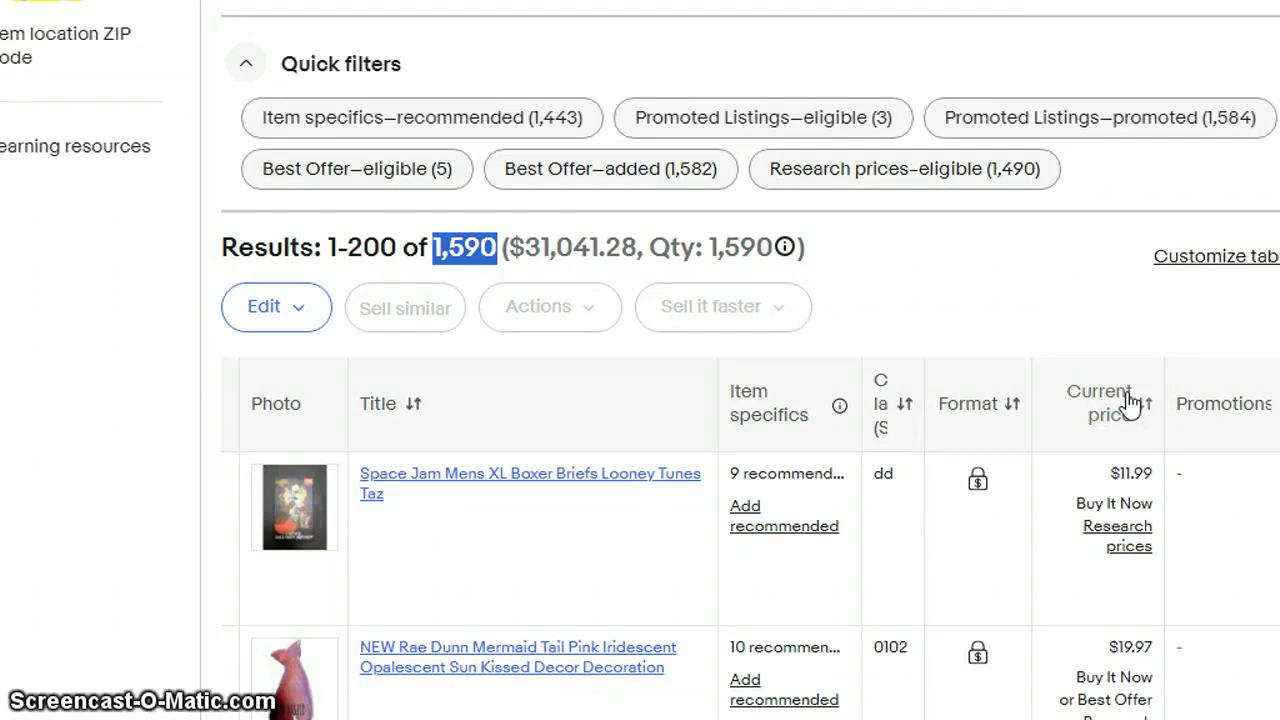
left_click(1130, 402)
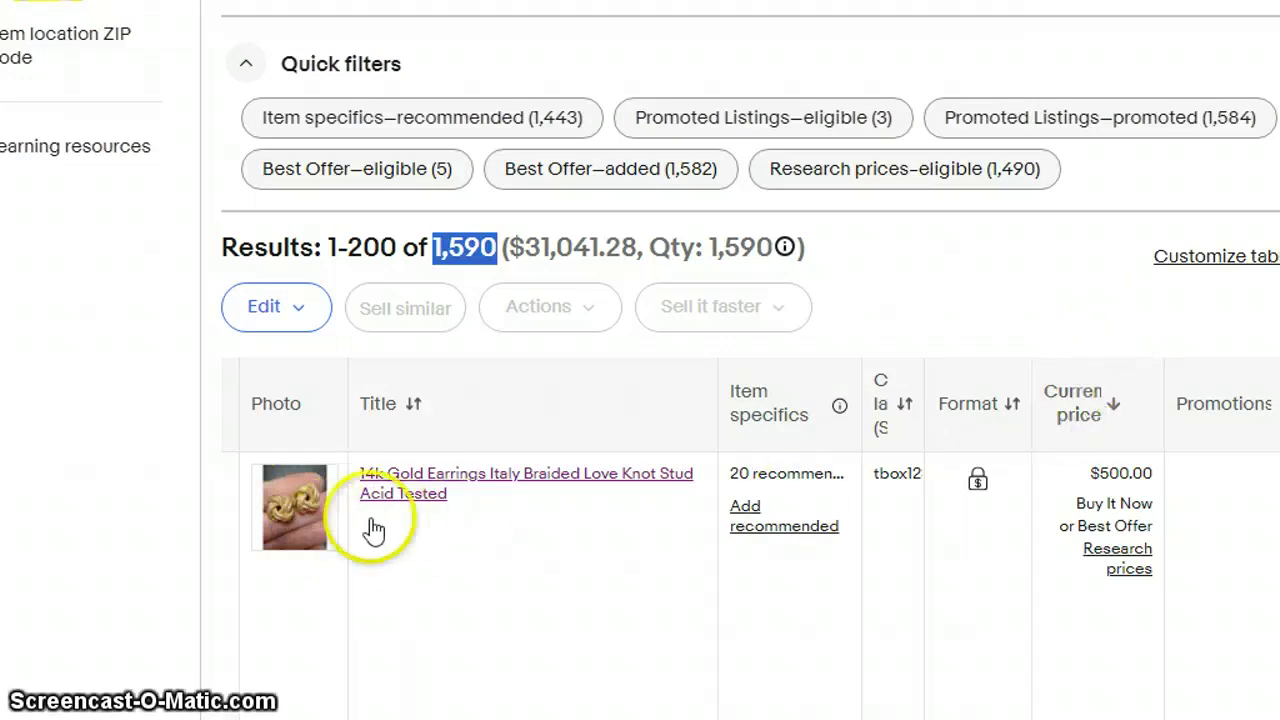
- Open all of the filtered listings together for bulk revision
left_click(300, 306)
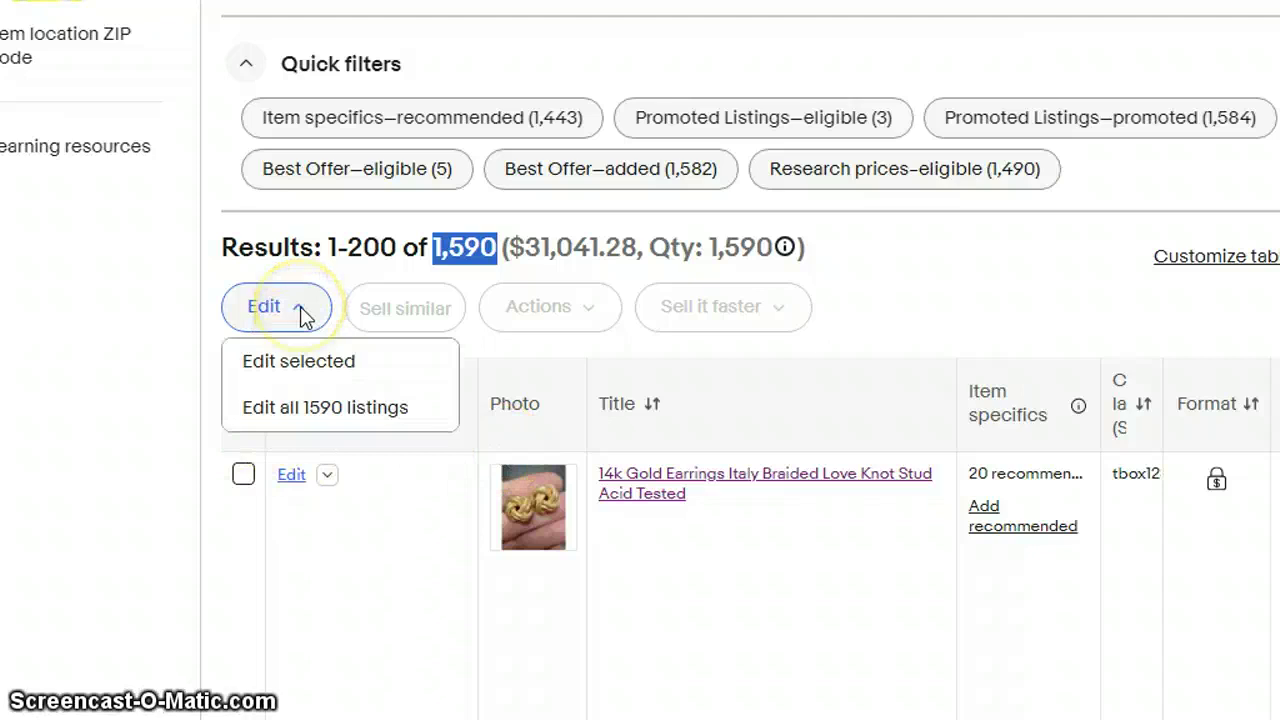
left_click(300, 408)
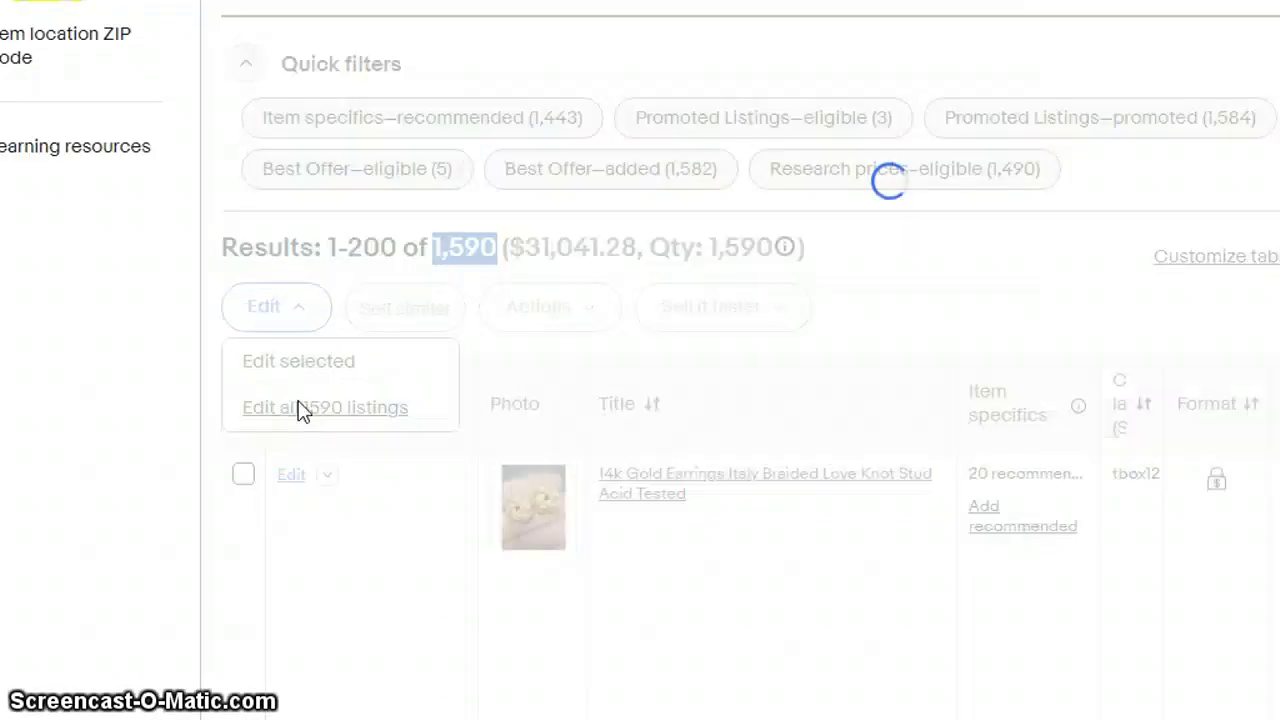
left_click(312, 402)
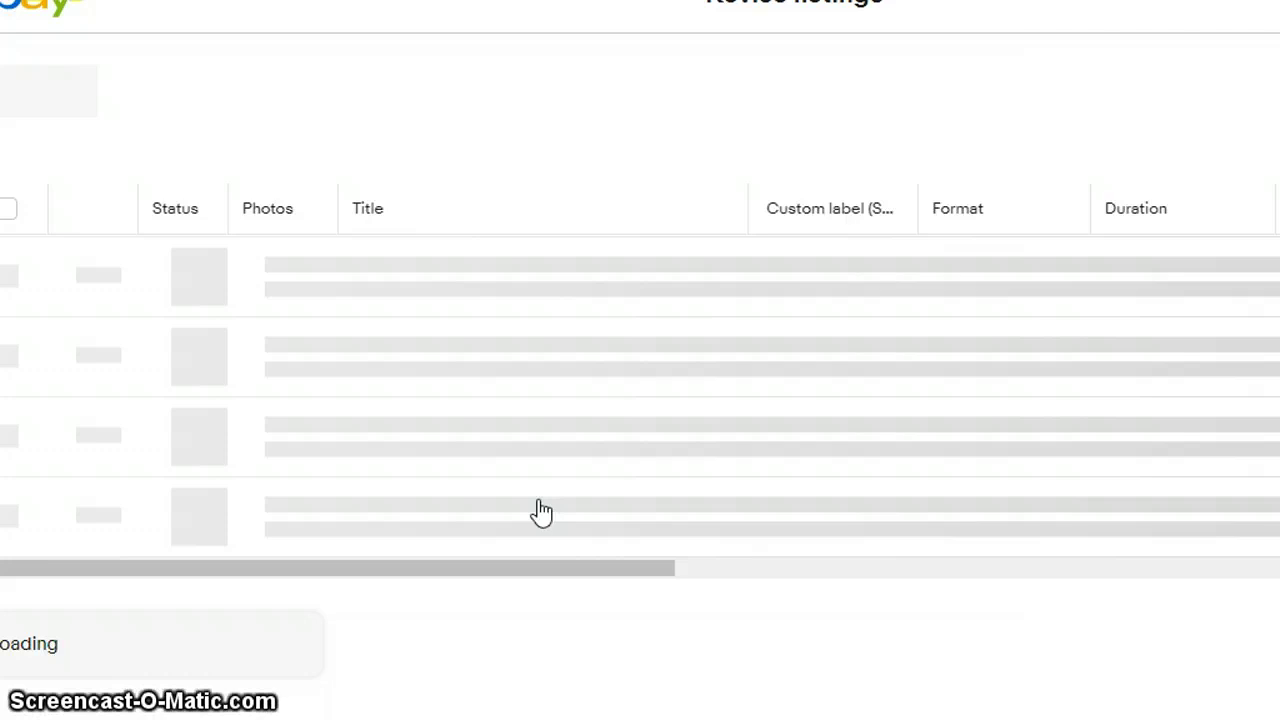
left_click(536, 513)
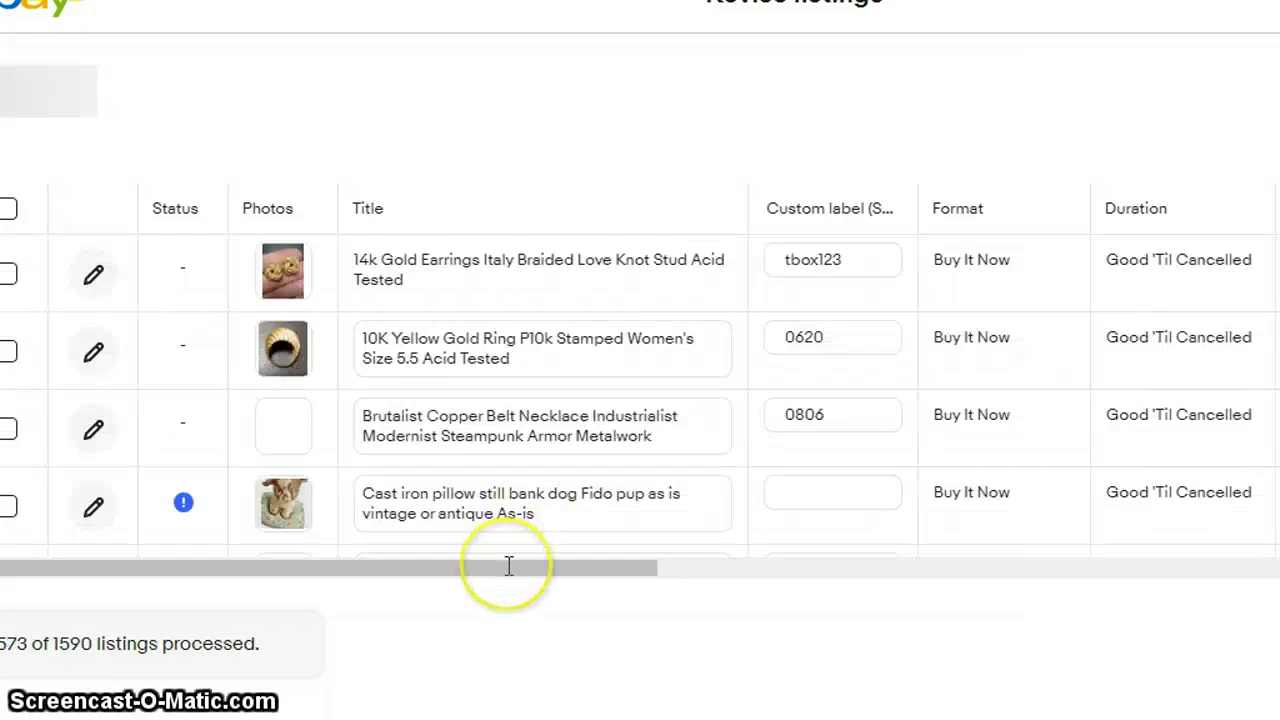
left_click_drag(509, 566, 250, 485)
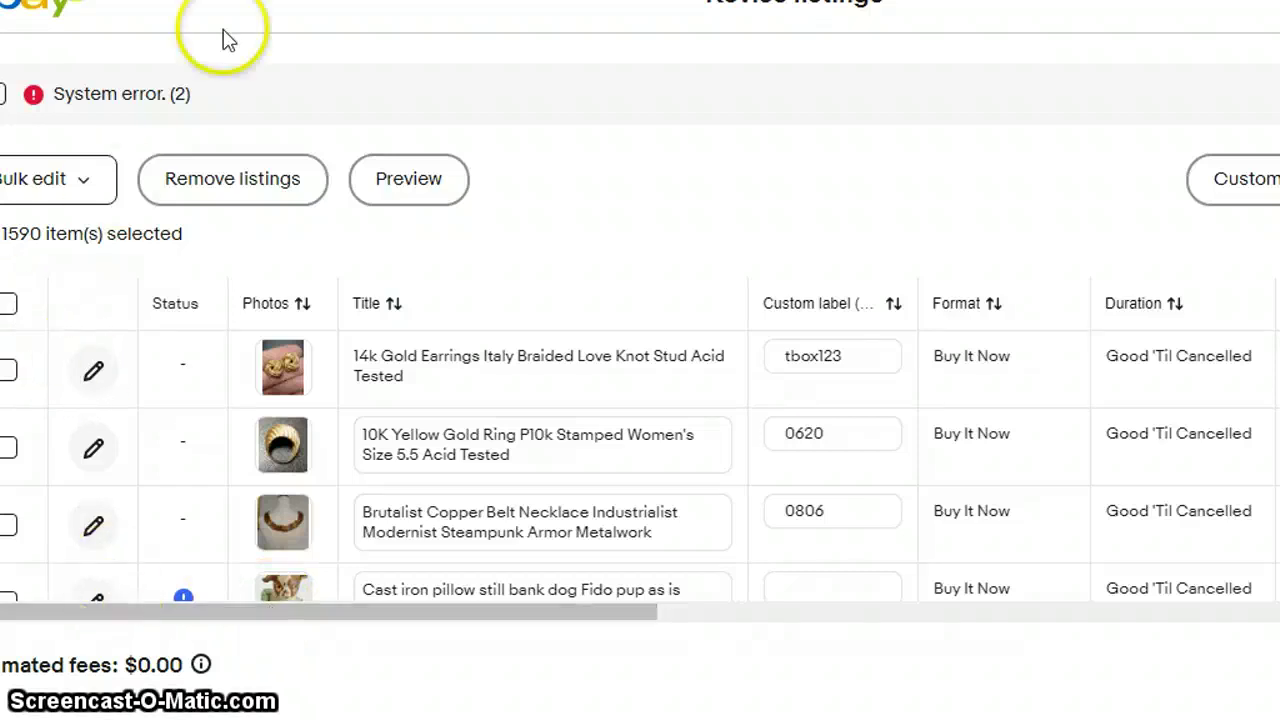
scroll(640, 360, "left", 1)
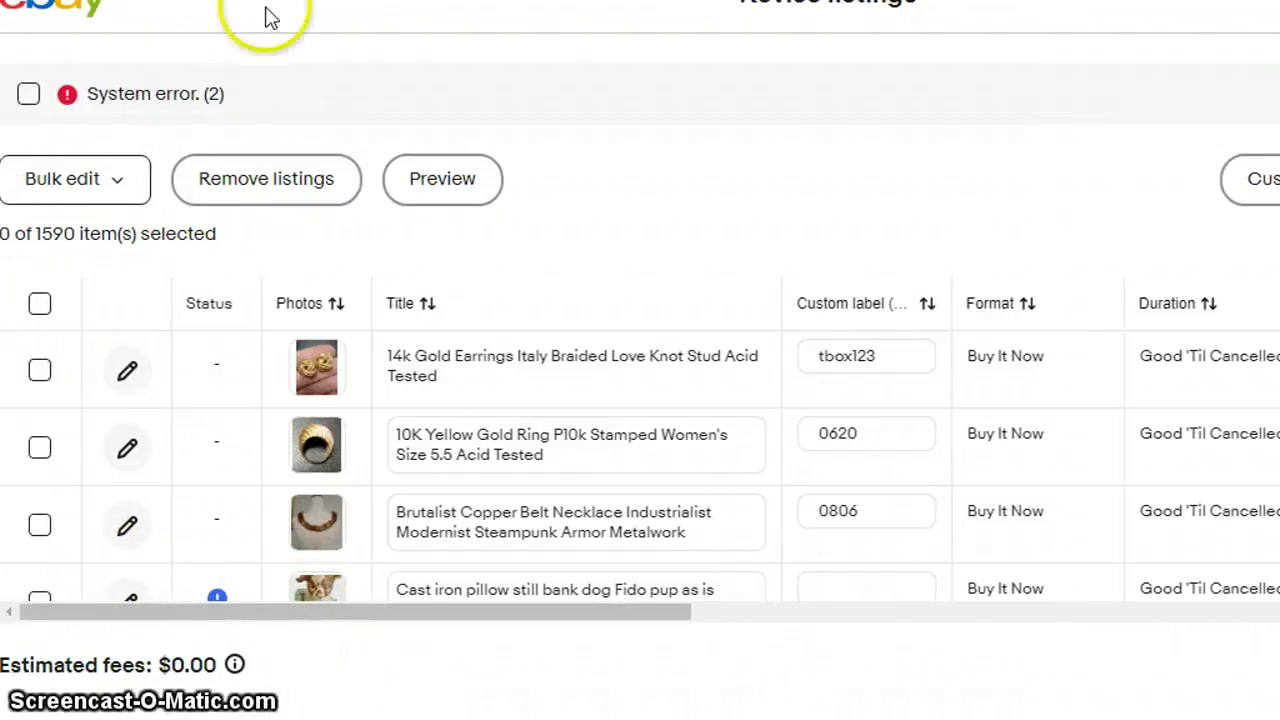
- Select every listing, then exclude the 14k gold earrings, 10K gold ring, Brutalist copper belt necklace and cast iron bank
left_click(41, 305)
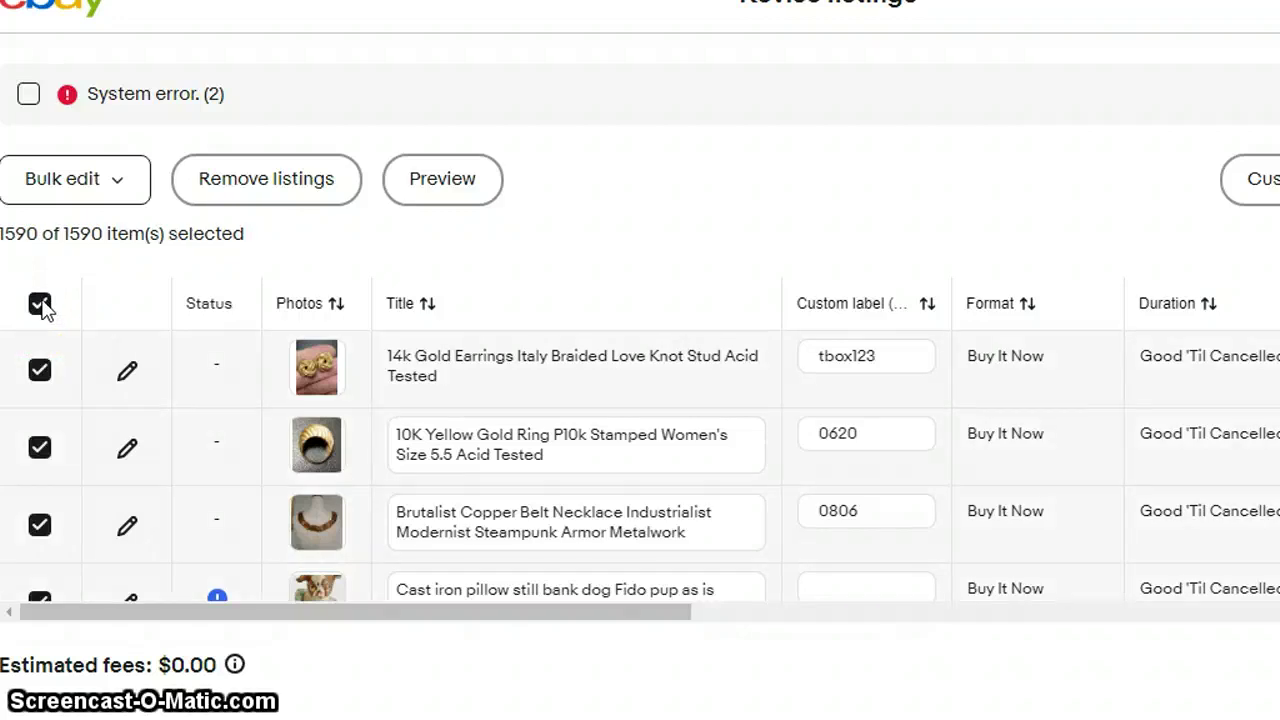
left_click(48, 308)
left_click(58, 322)
left_click(40, 370)
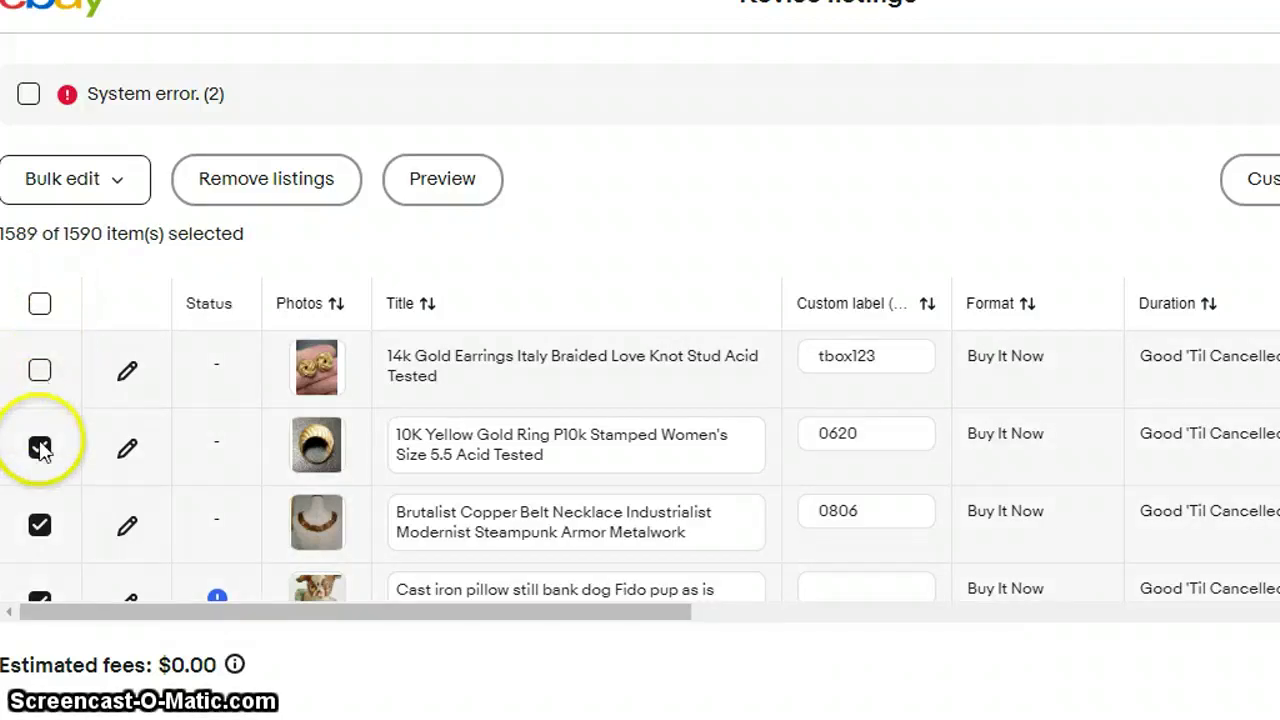
left_click(40, 448)
scroll(105, 449, "down", 1)
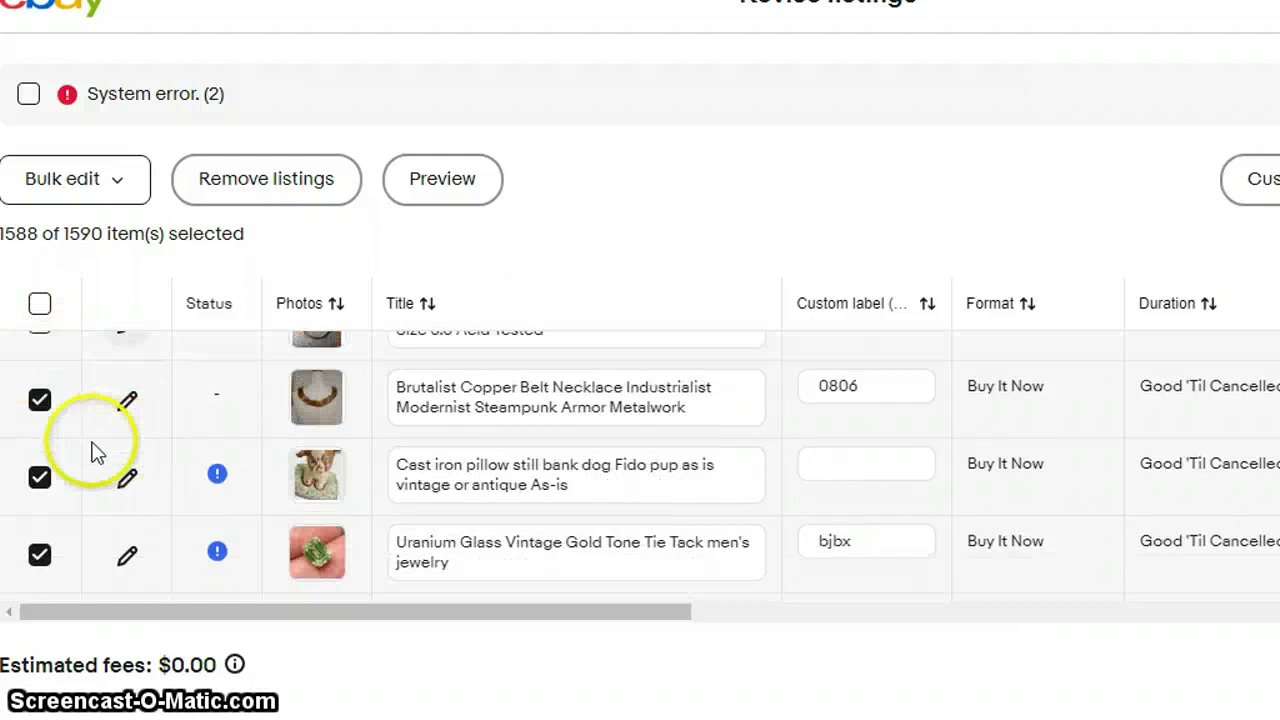
left_click(40, 402)
left_click(44, 479)
- Exclude the as-is sterling silver mirror listing and the one directly below it from the selection
scroll(46, 485, "down", 1)
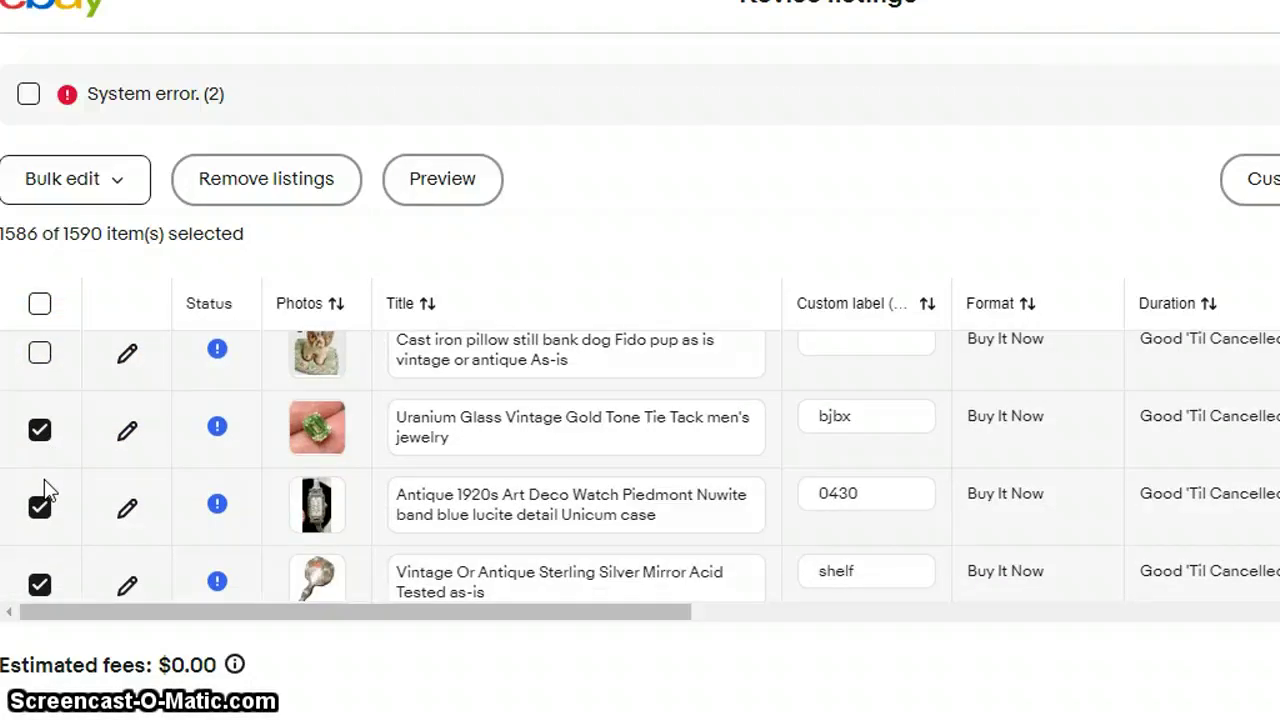
scroll(45, 488, "down", 1)
left_click(42, 466)
scroll(100, 462, "down", 1)
left_click(40, 412)
- Look through the titles and photos of the remaining selected listings for more items to exclude
scroll(80, 488, "down", 1)
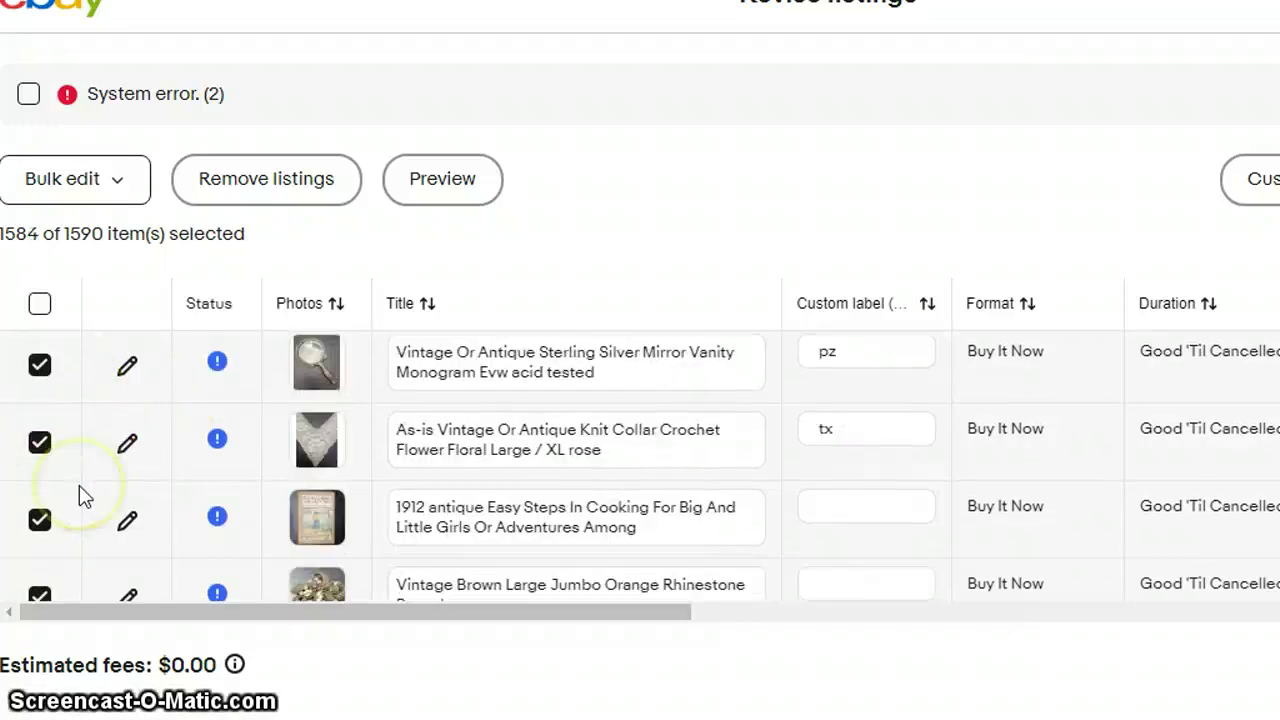
scroll(79, 485, "down", 1)
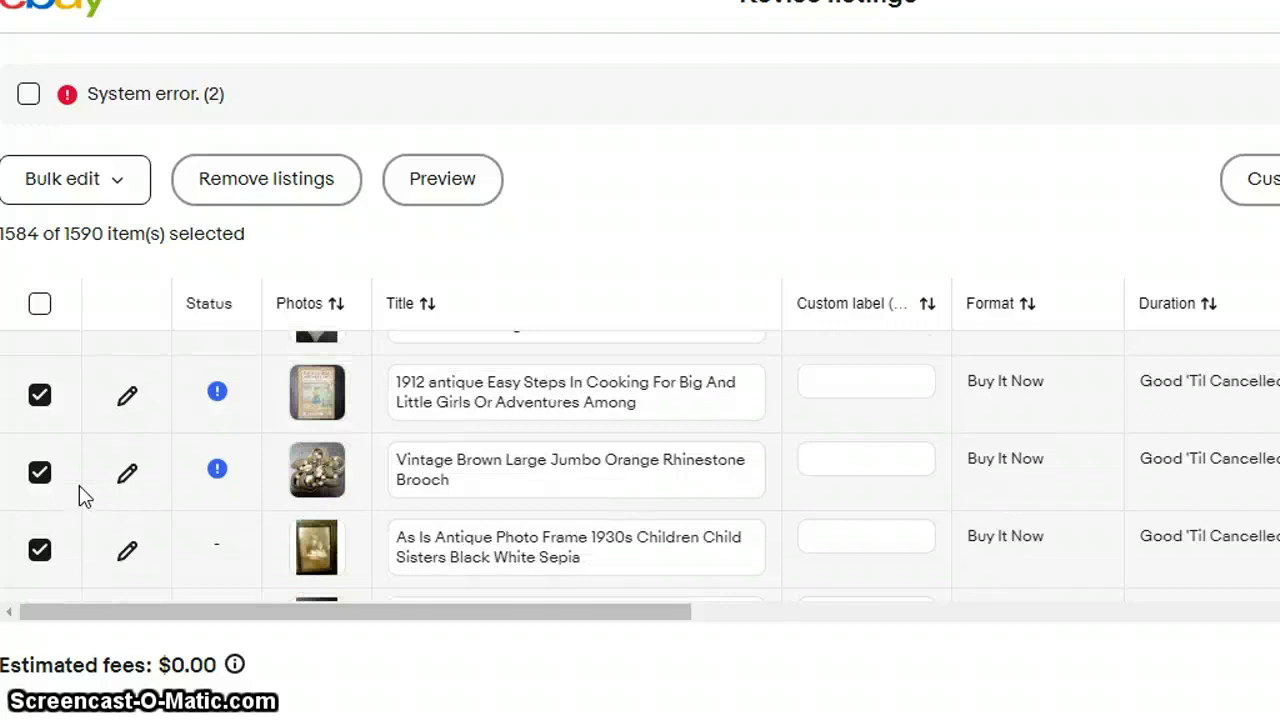
scroll(79, 485, "down", 3)
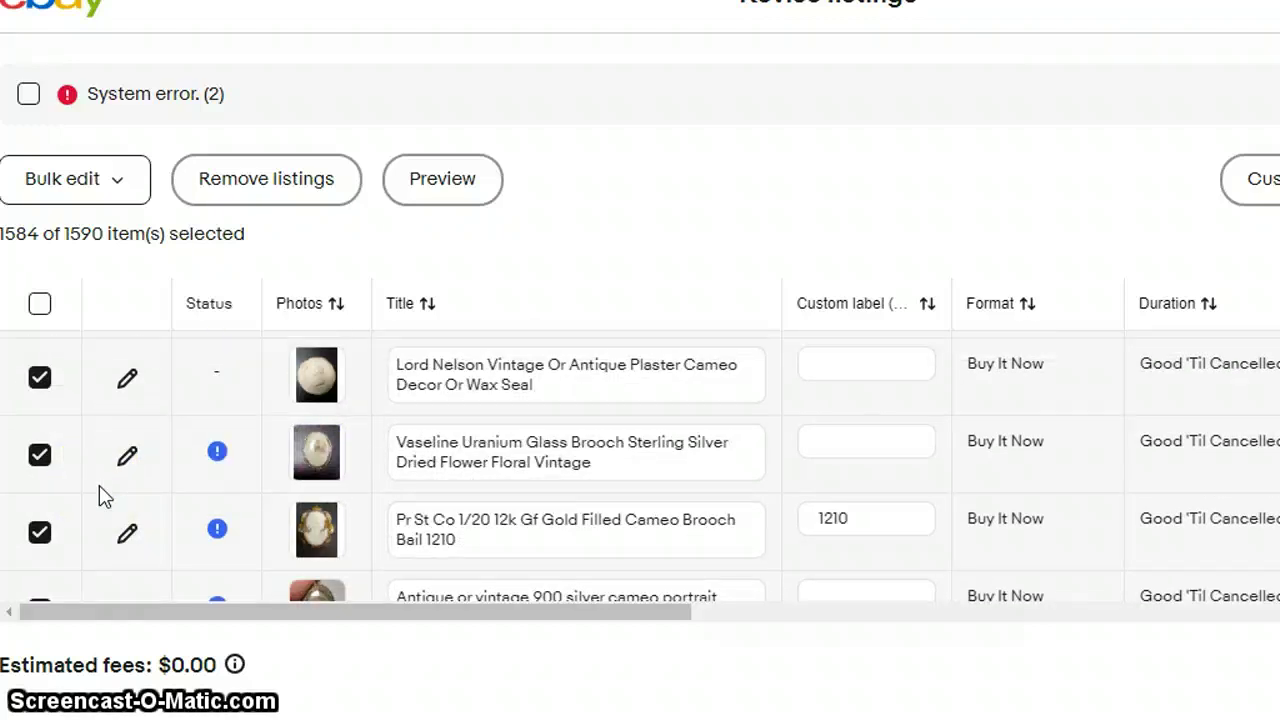
scroll(99, 485, "down", 2)
scroll(99, 487, "down", 3)
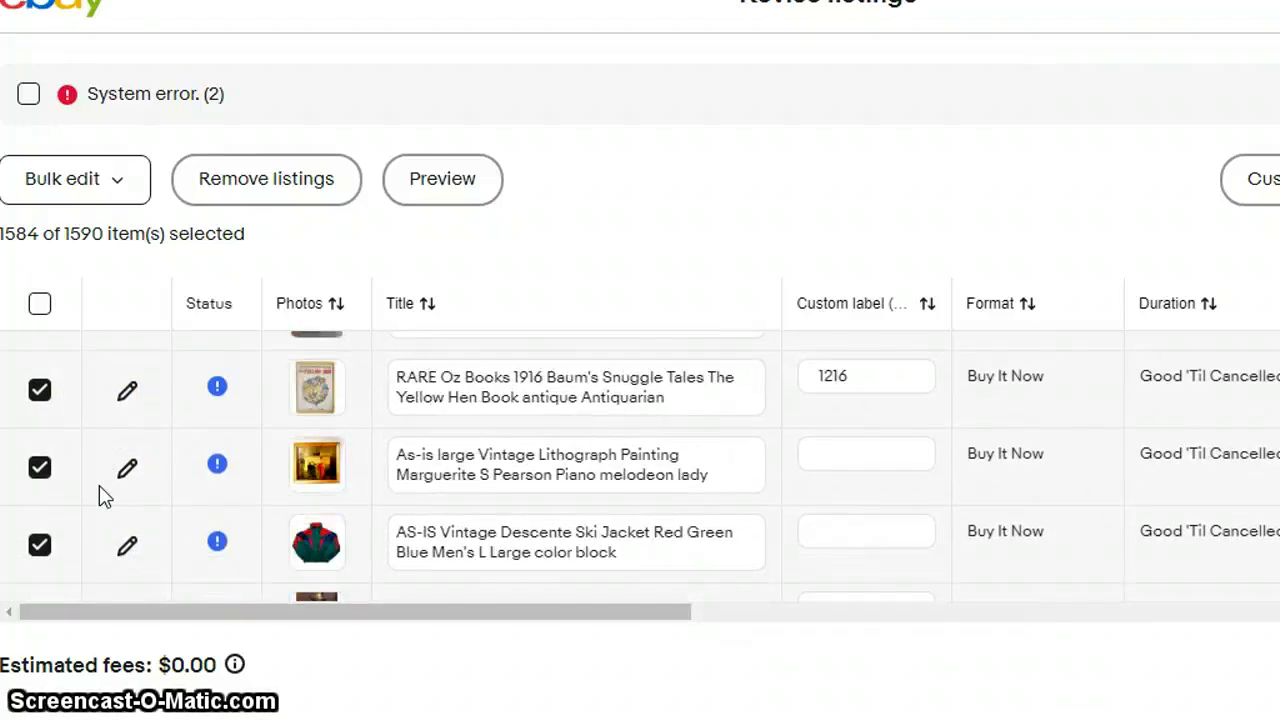
scroll(99, 485, "down", 2)
scroll(99, 485, "down", 2)
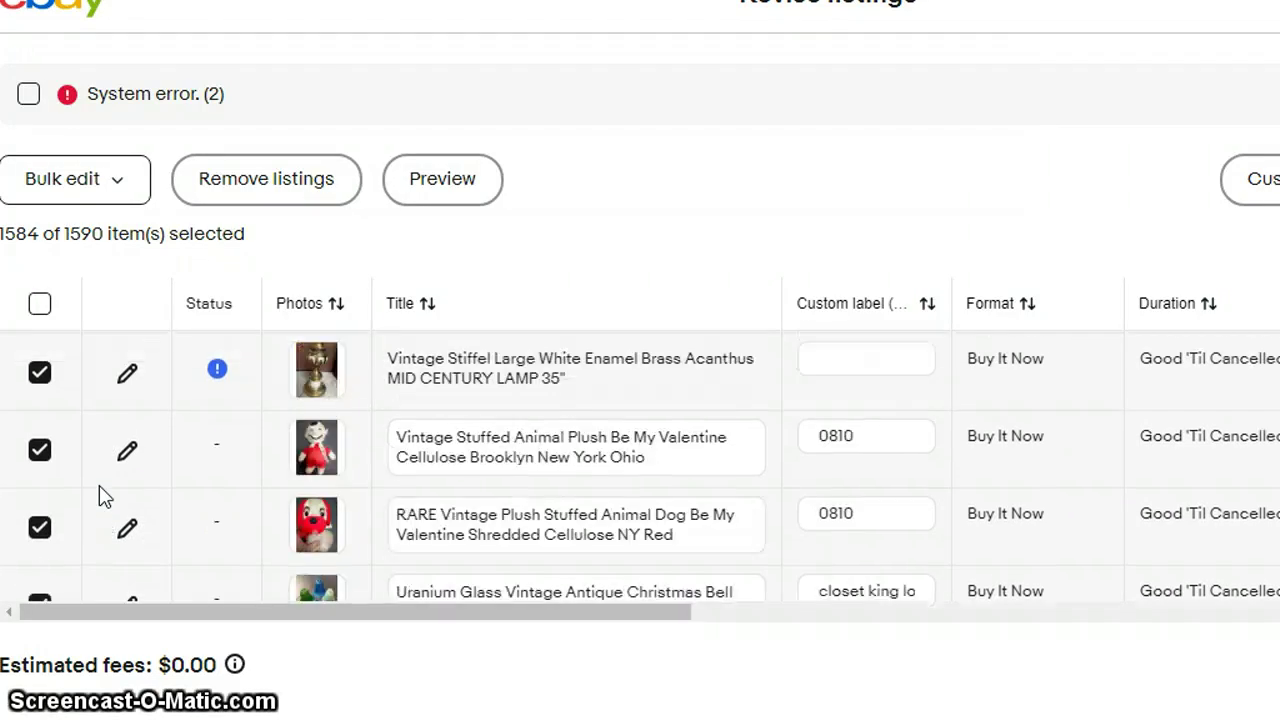
scroll(99, 485, "down", 2)
left_click(305, 465)
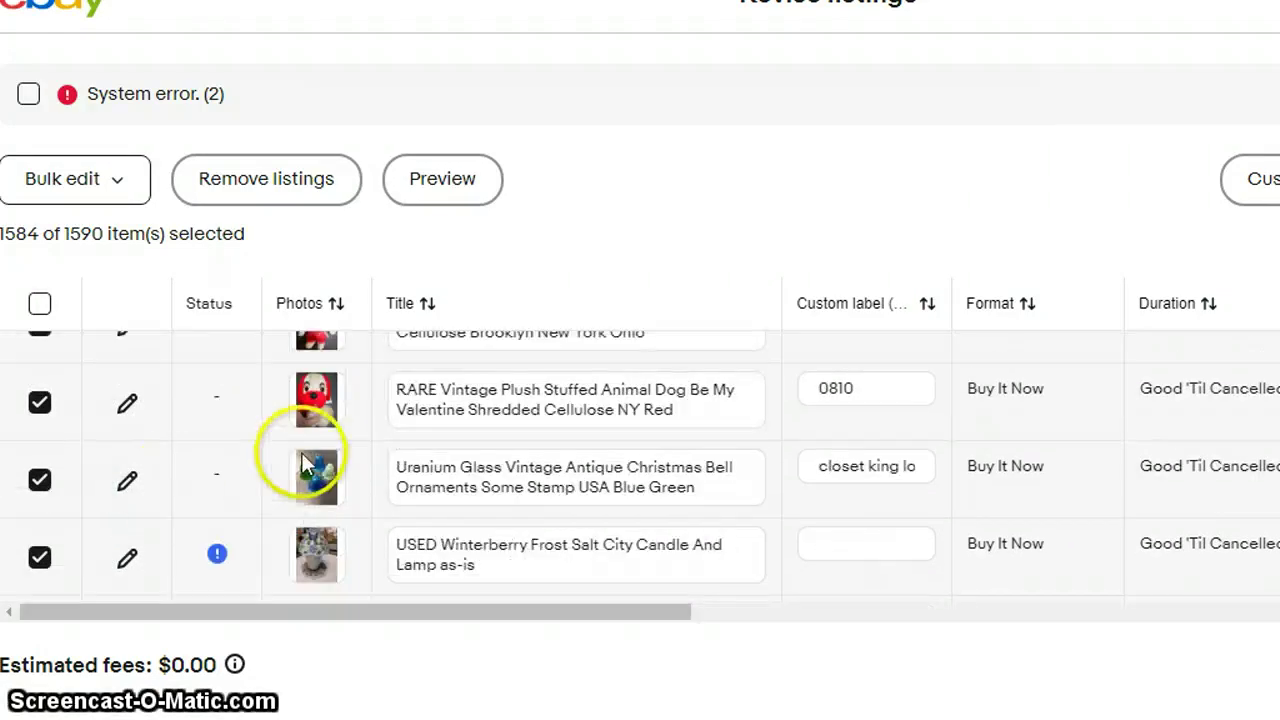
- Look through the bulk edit options and open the Buy It Now price editor for the selected listings
left_click(115, 186)
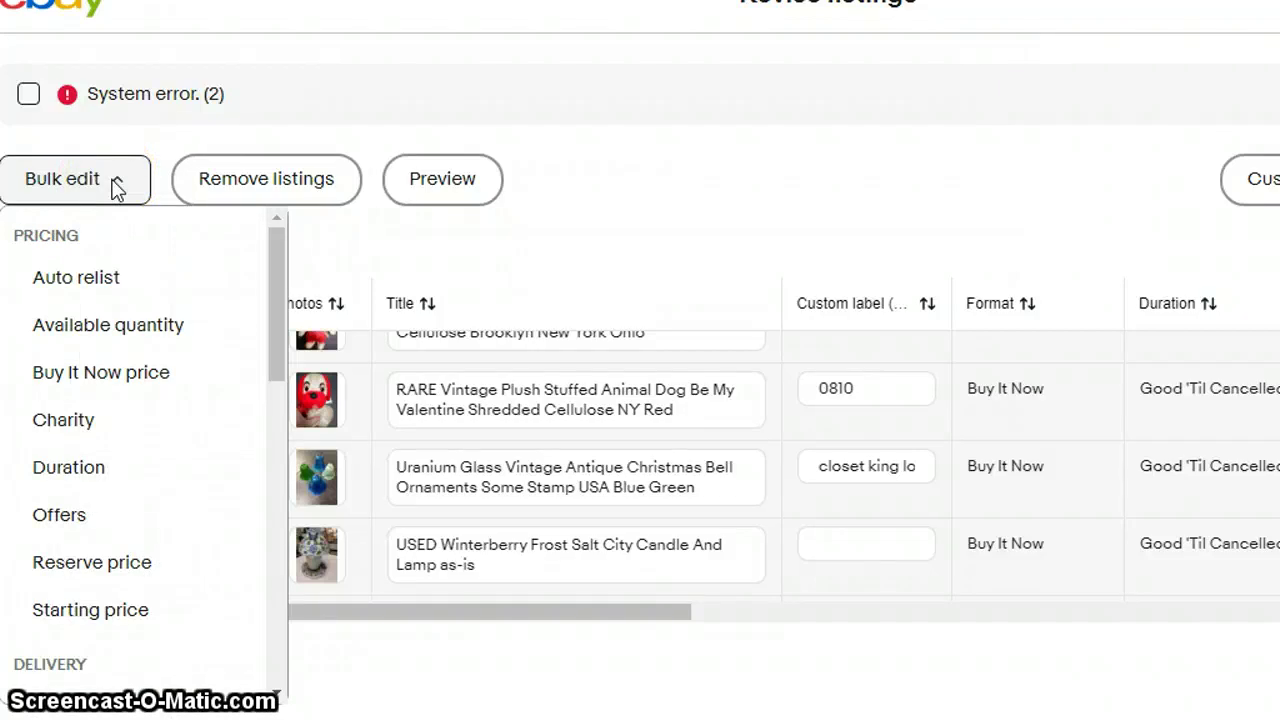
scroll(114, 390, "down", 3)
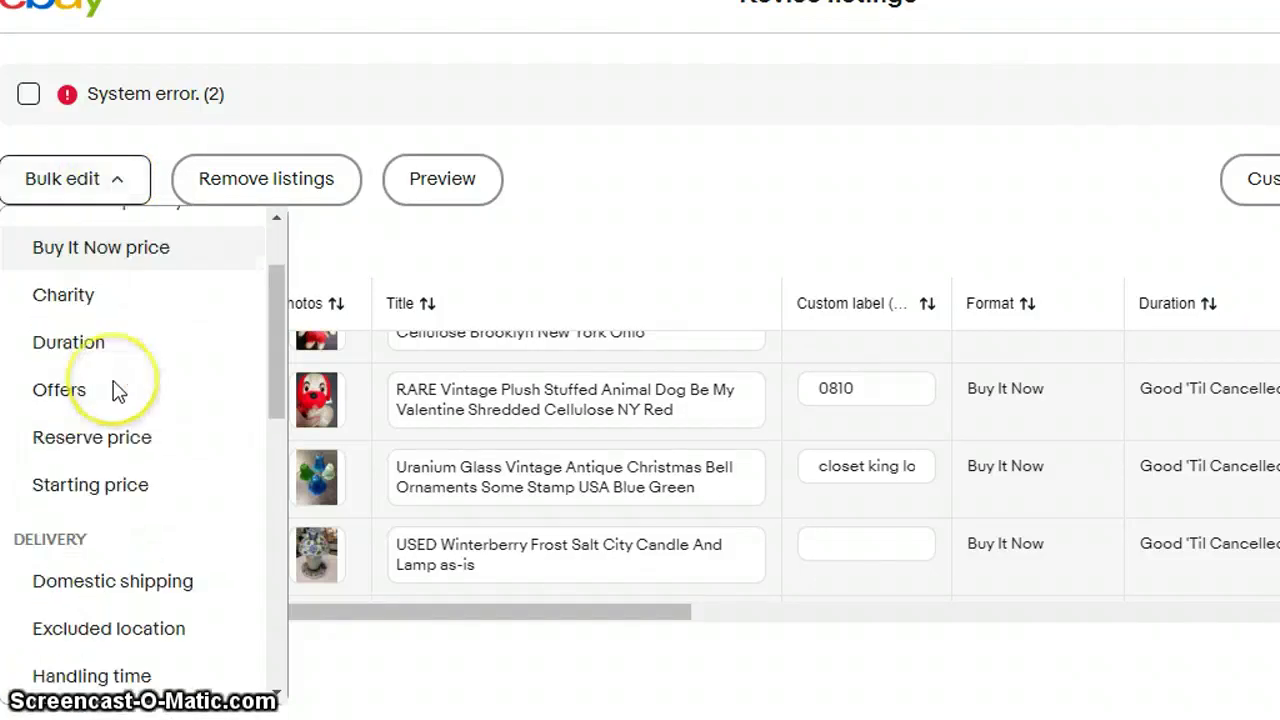
scroll(114, 390, "down", 6)
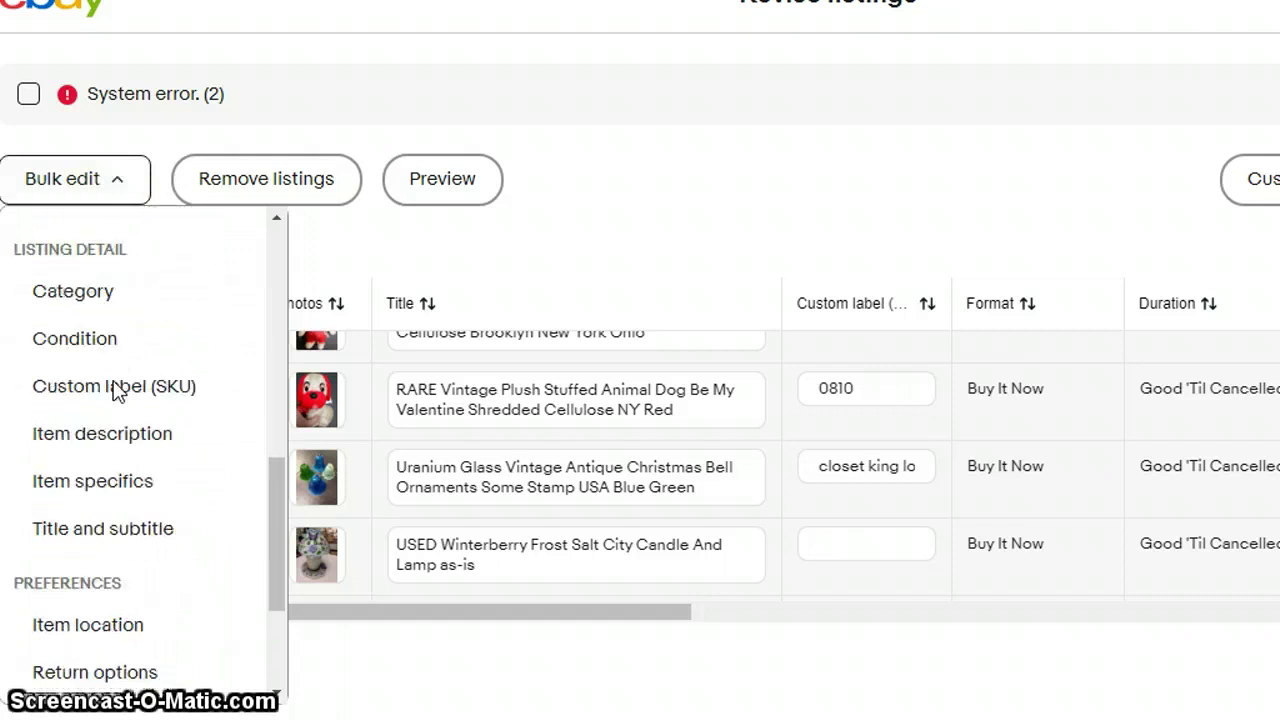
scroll(114, 390, "down", 2)
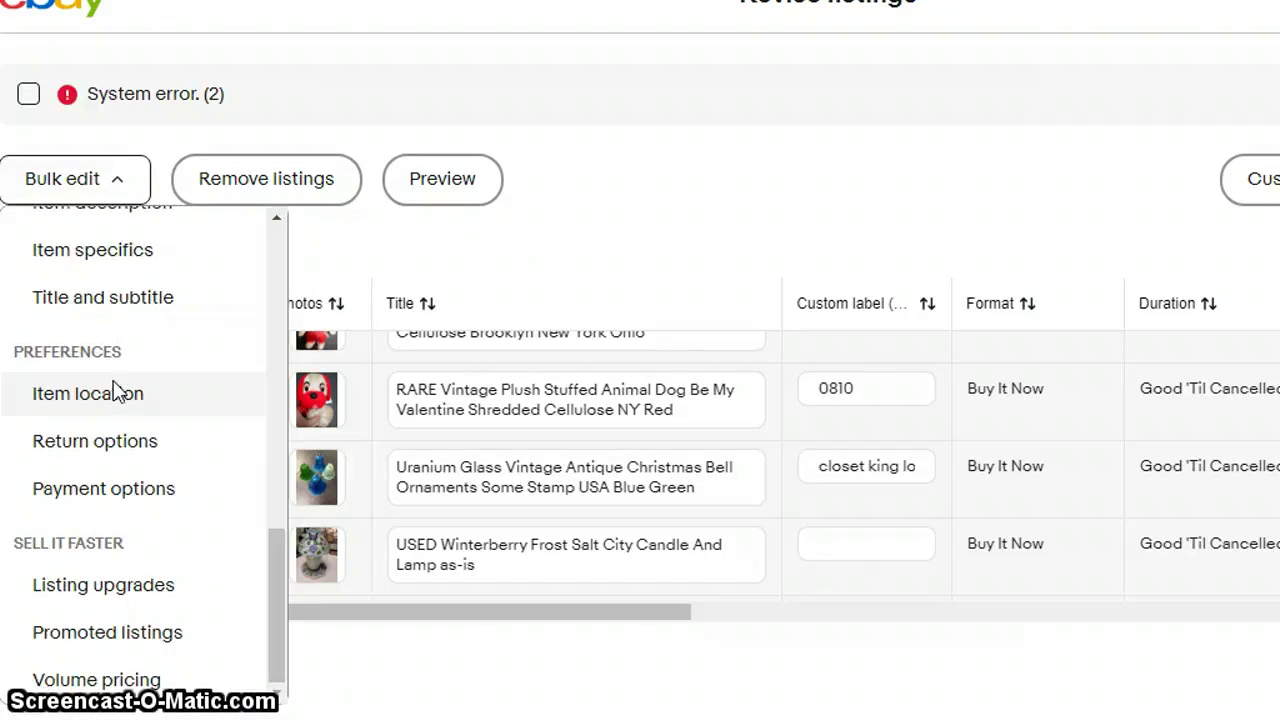
scroll(114, 390, "up", 12)
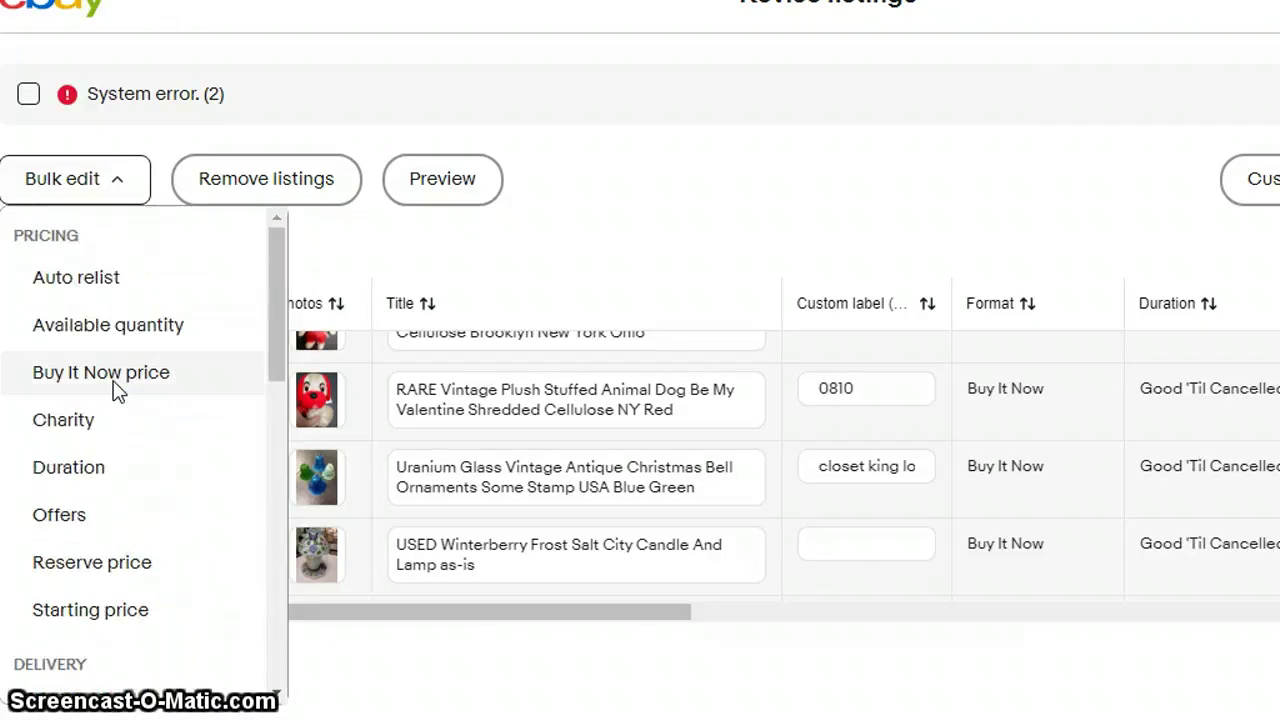
left_click(112, 385)
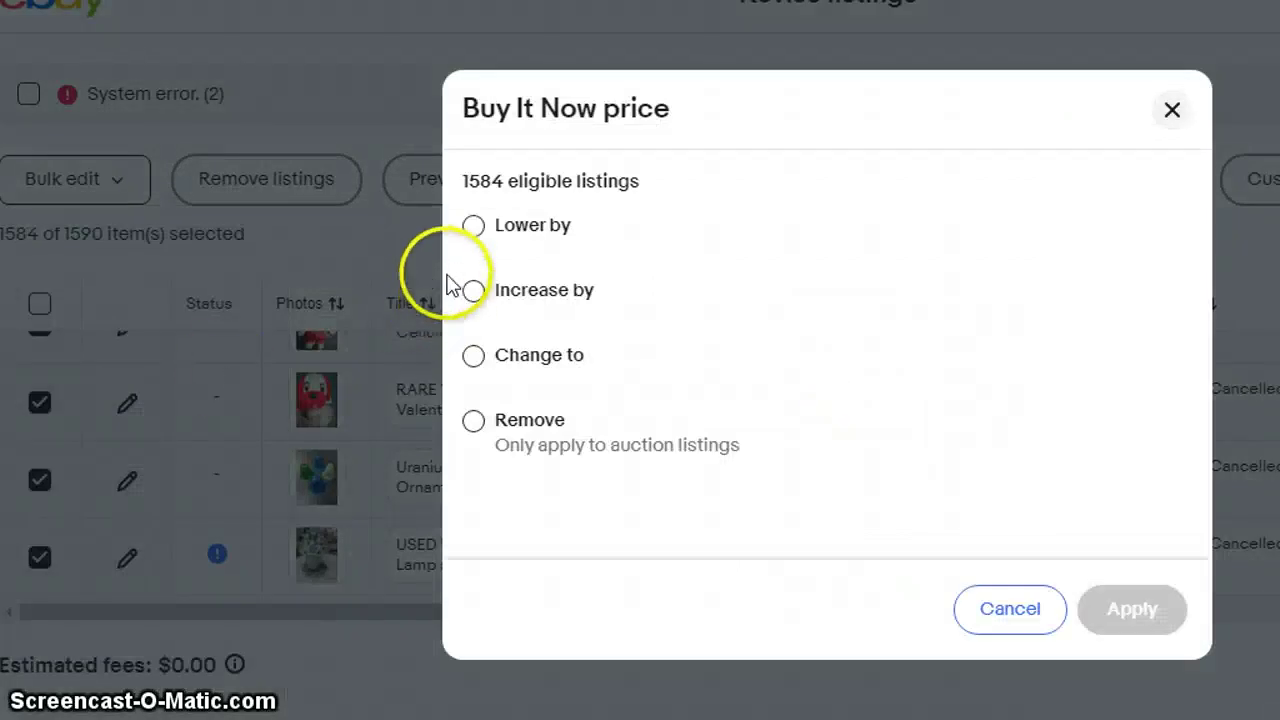
- Lower the Buy It Now price of the selected listings by 5 percent, but not below $5.99, and apply it
left_click(473, 228)
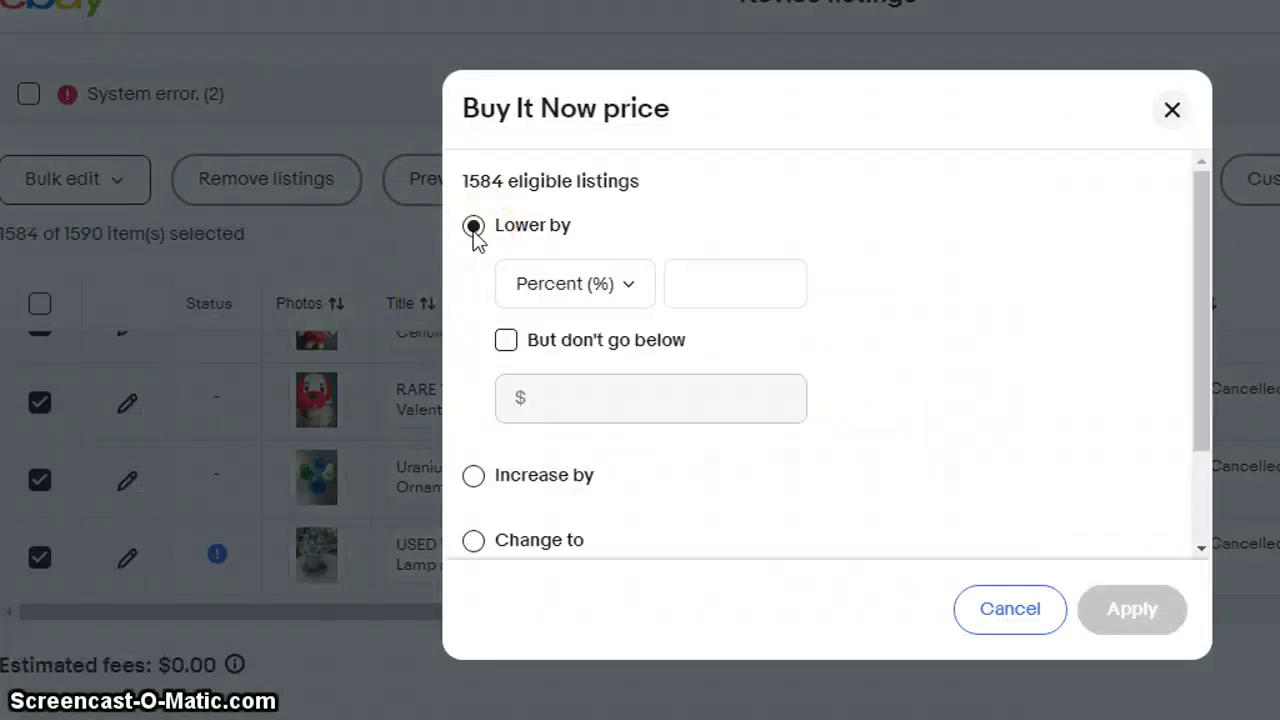
left_click(694, 272)
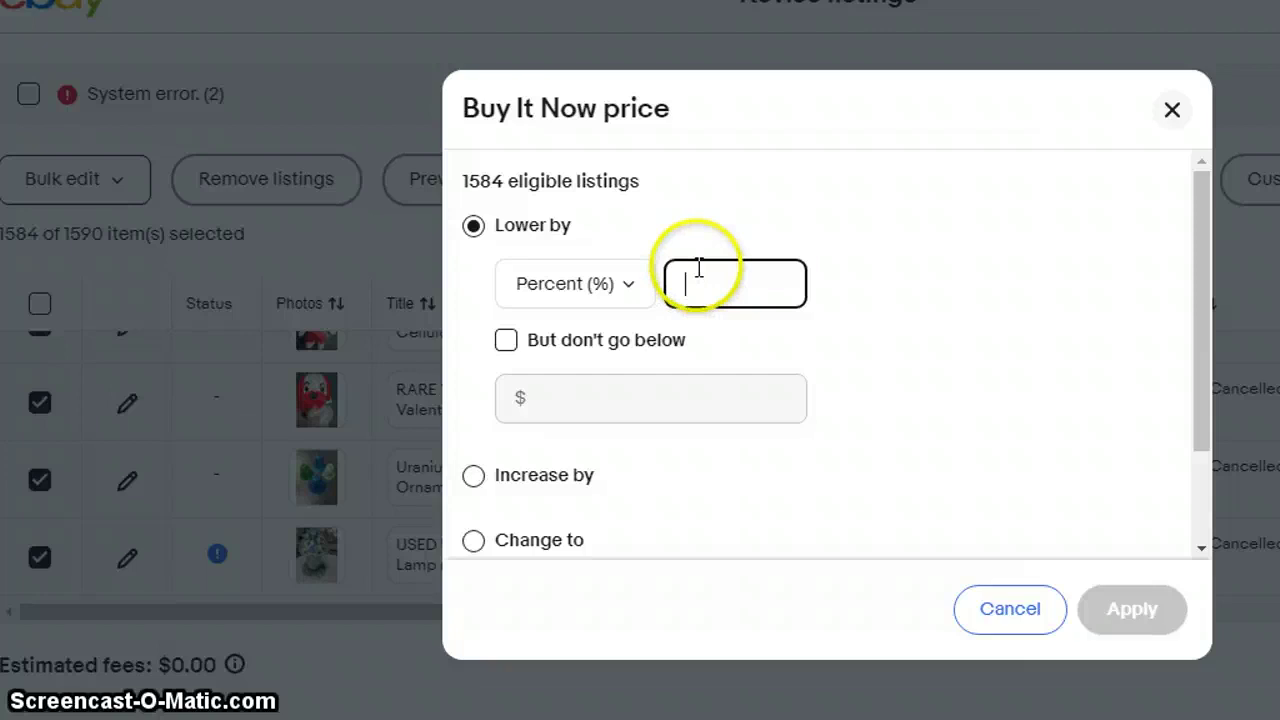
type("5")
left_click(505, 343)
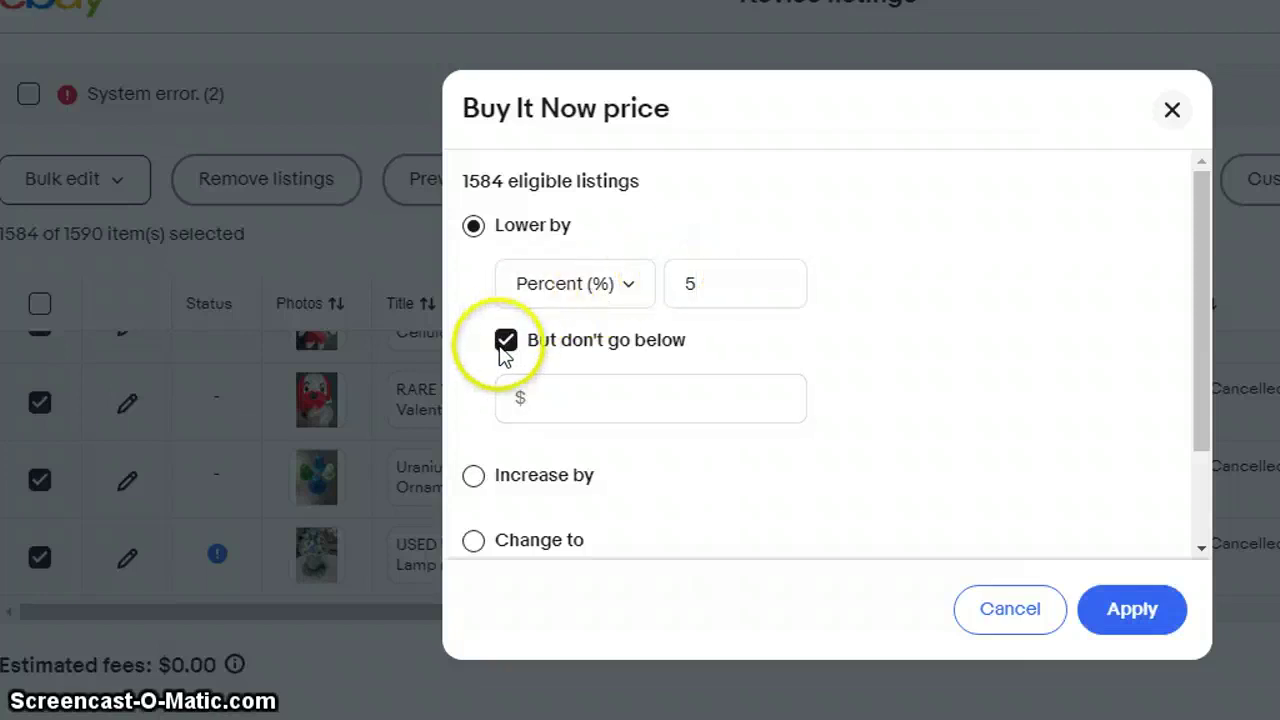
left_click(590, 392)
type("5.99")
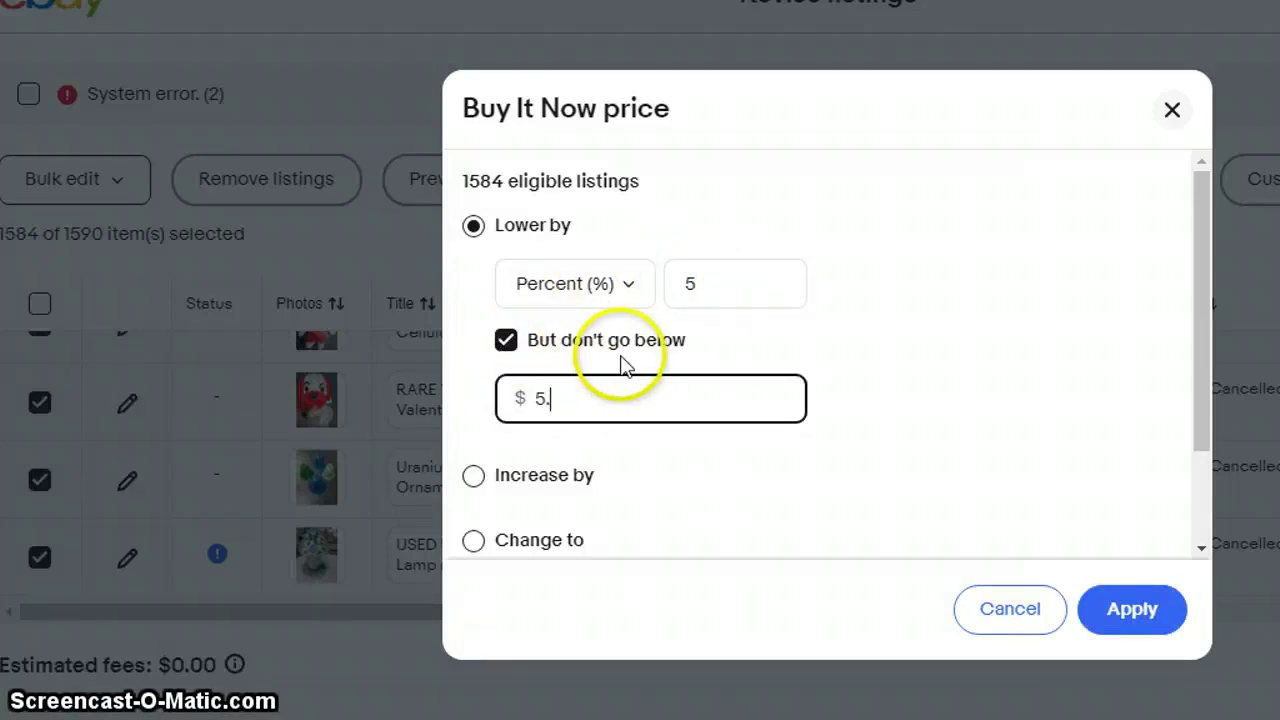
left_click(875, 372)
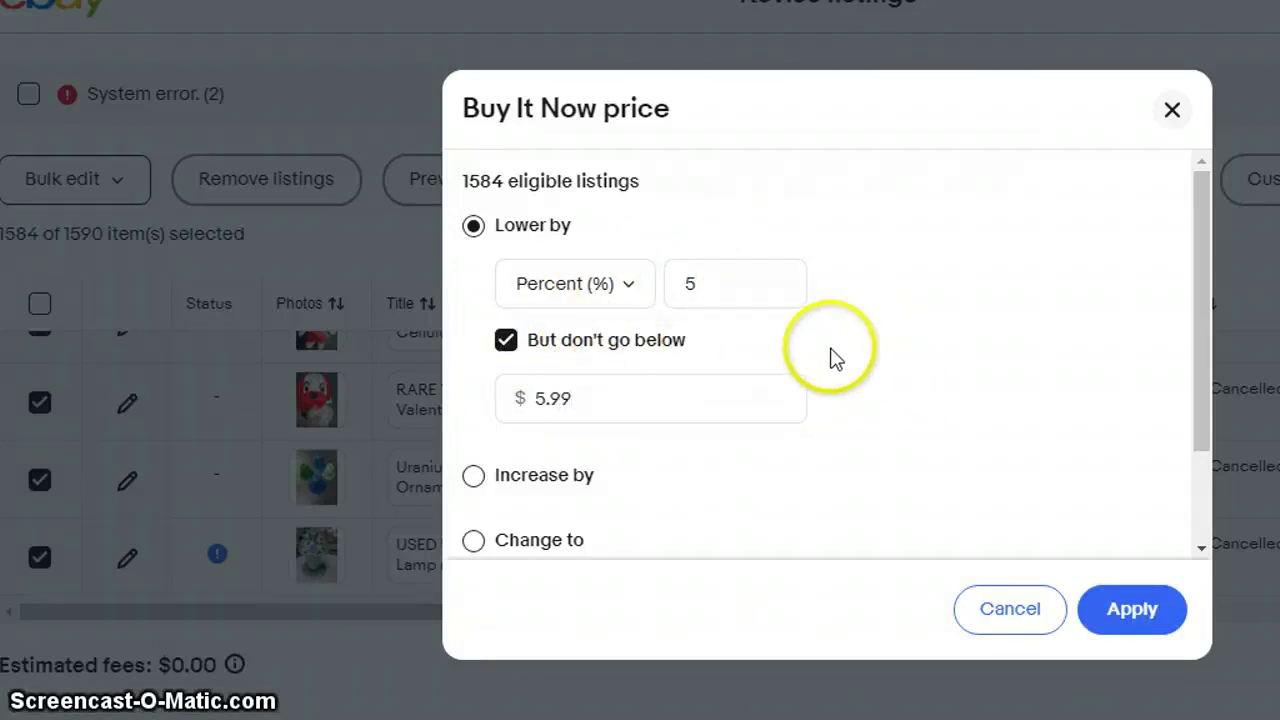
left_click(1133, 608)
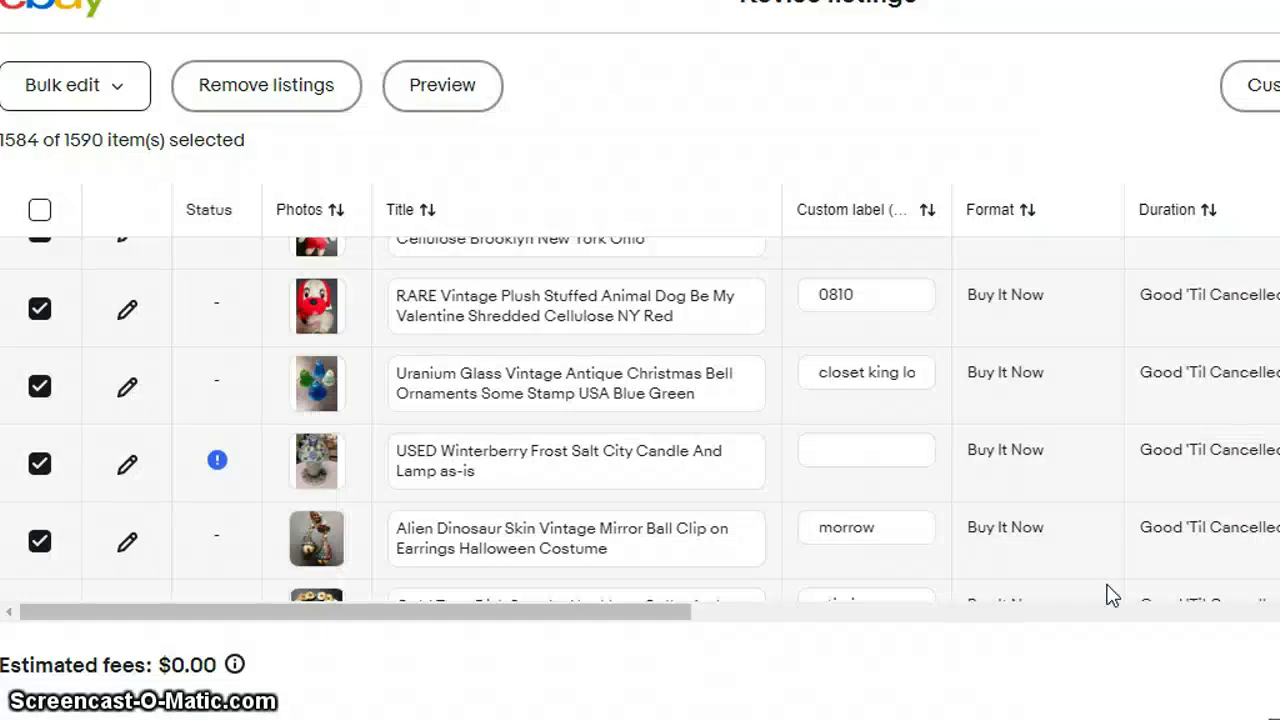
- Check the lowered Buy It Now prices, then submit all the revised listings and accept the fee review
left_click(1108, 520)
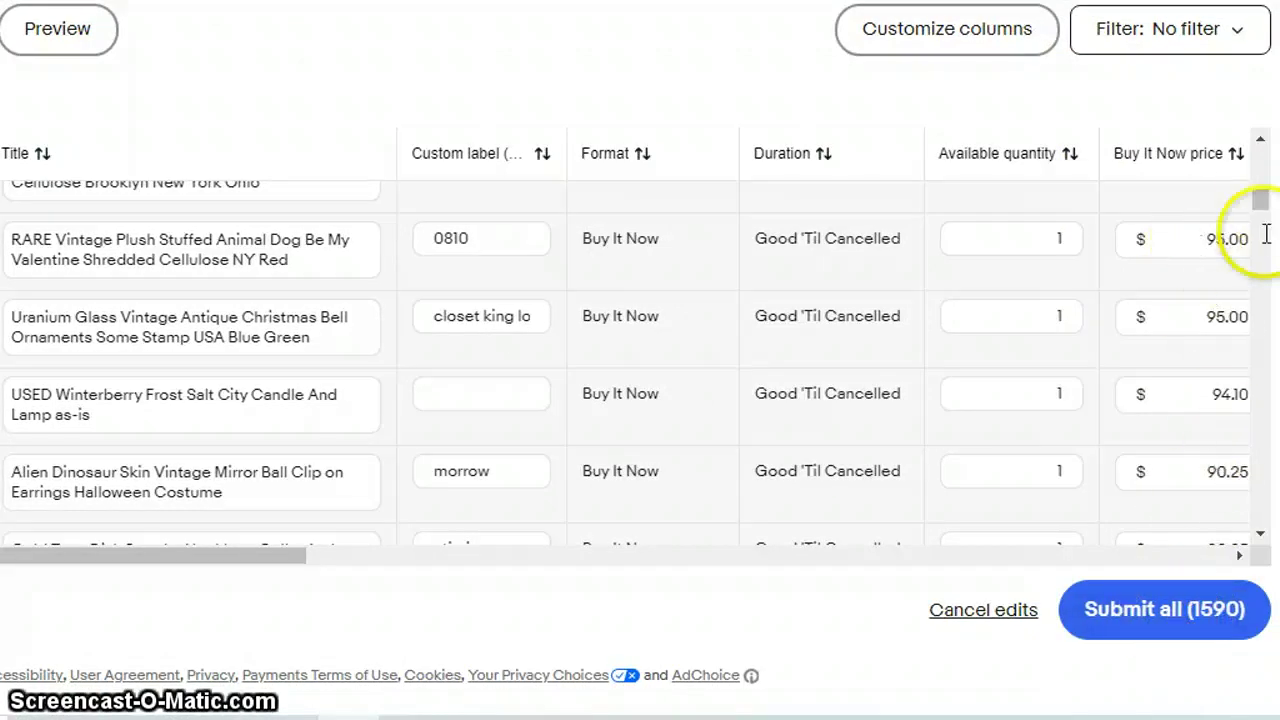
scroll(1260, 200, "down", 5)
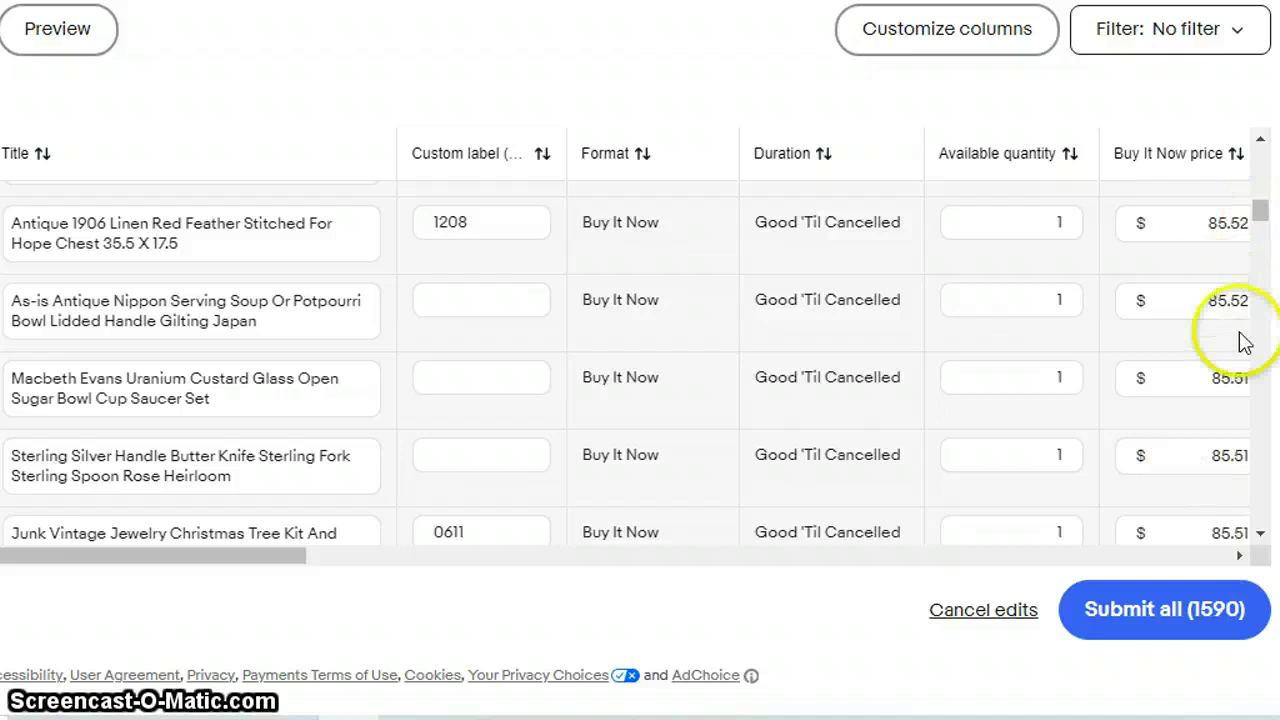
left_click(1164, 612)
left_click(762, 510)
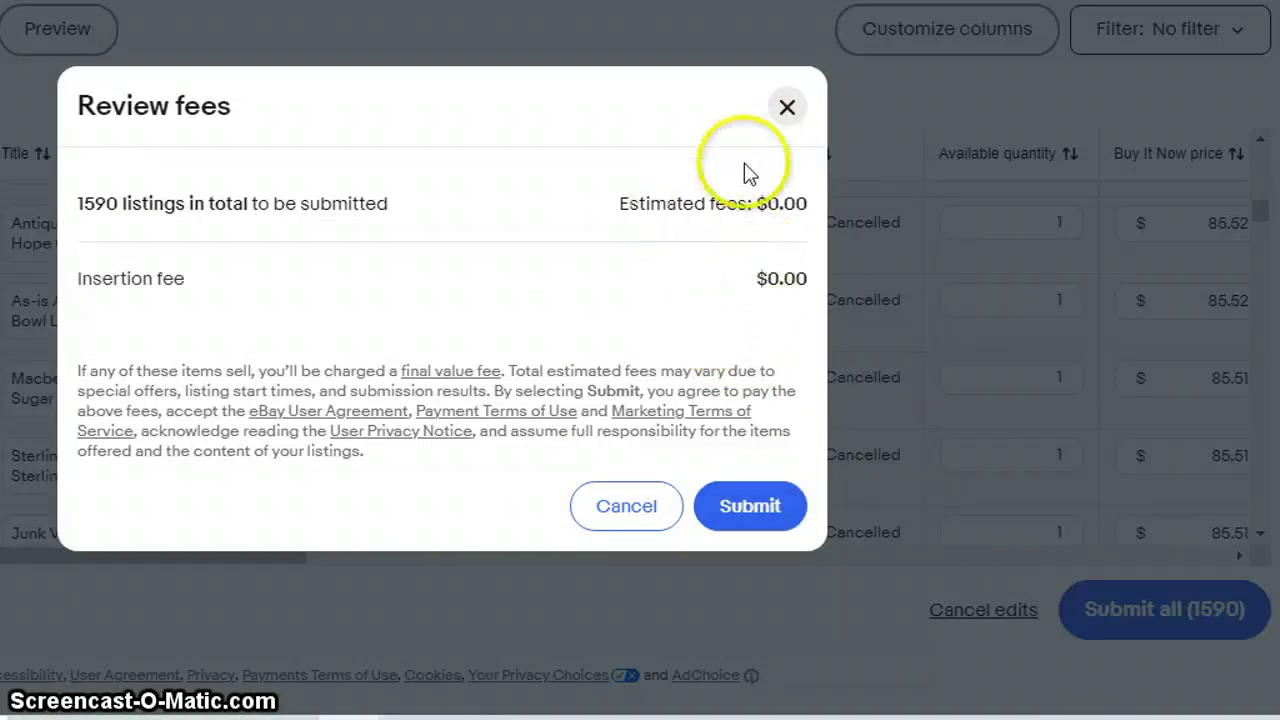
left_click(752, 497)
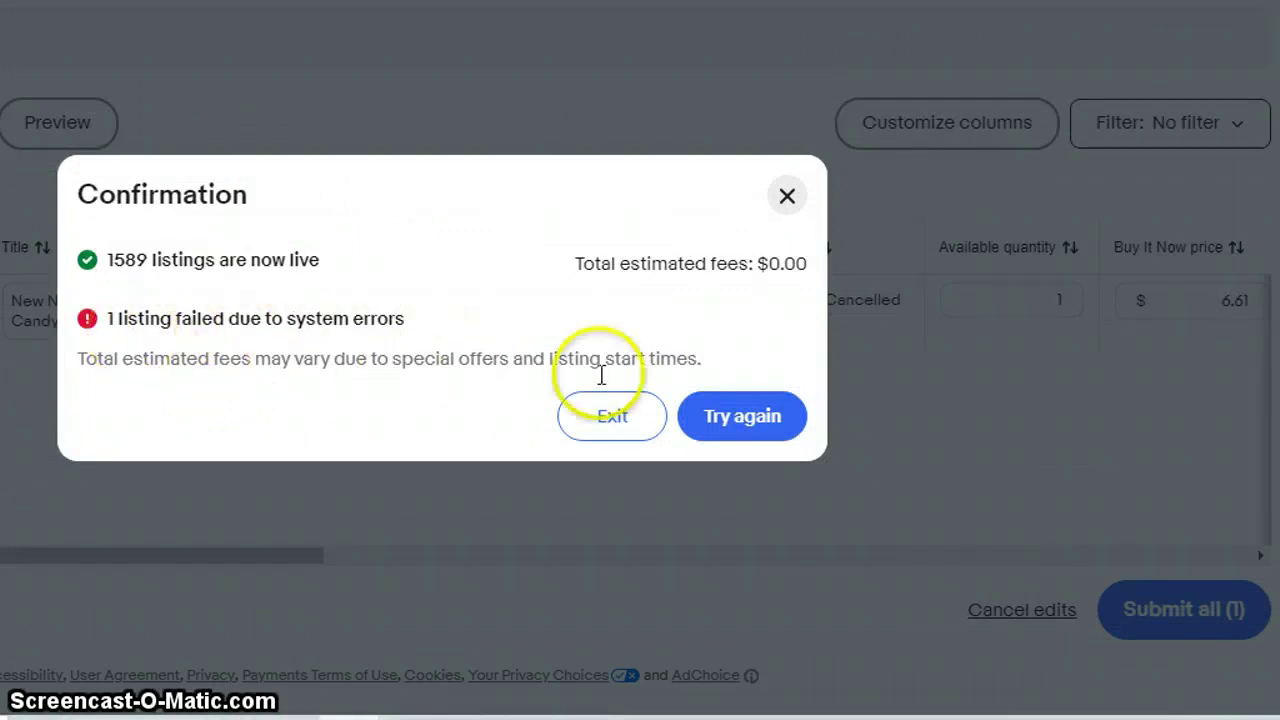
- Retry submitting the failed listing and finish the revision to return to the active listings
left_click(739, 419)
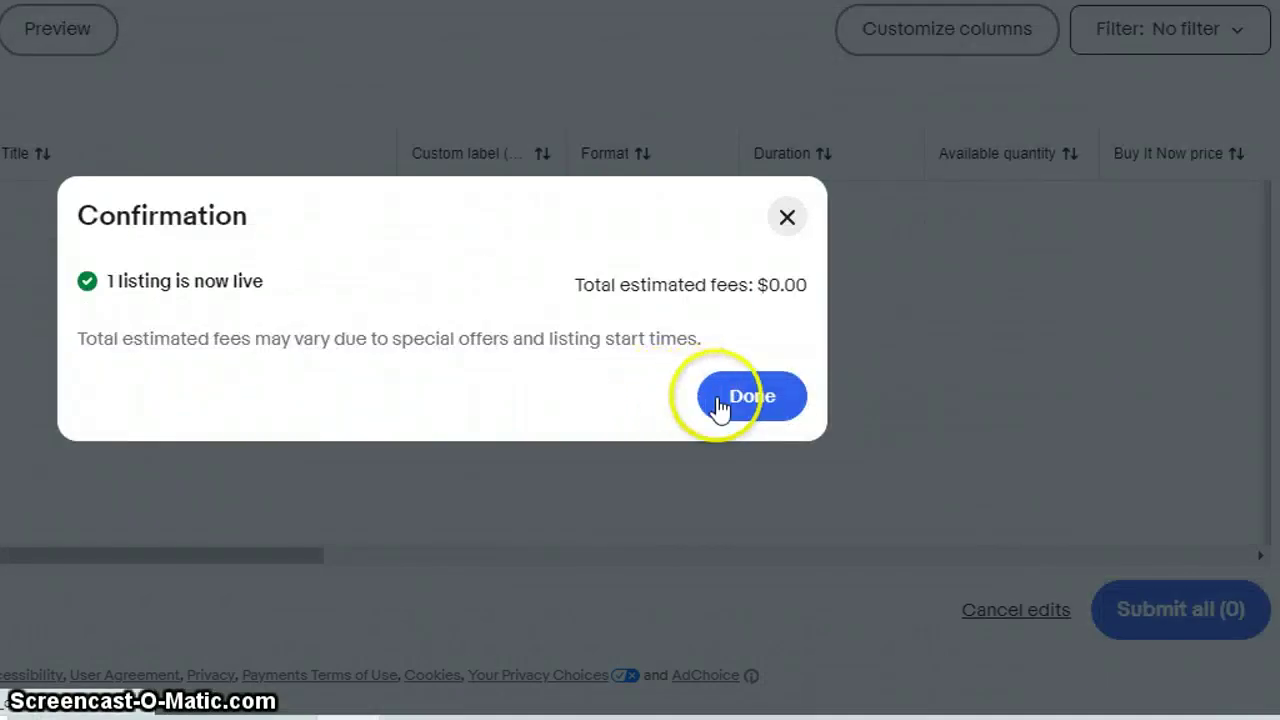
left_click(731, 408)
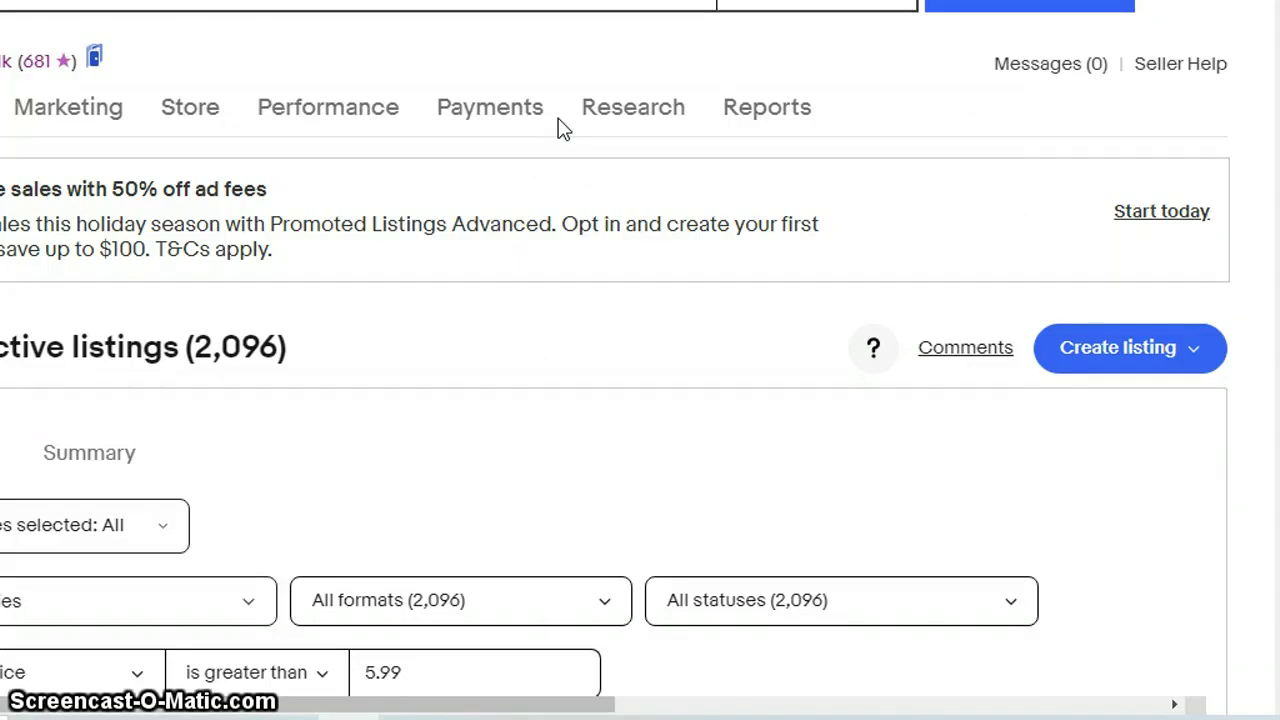
left_click(527, 66)
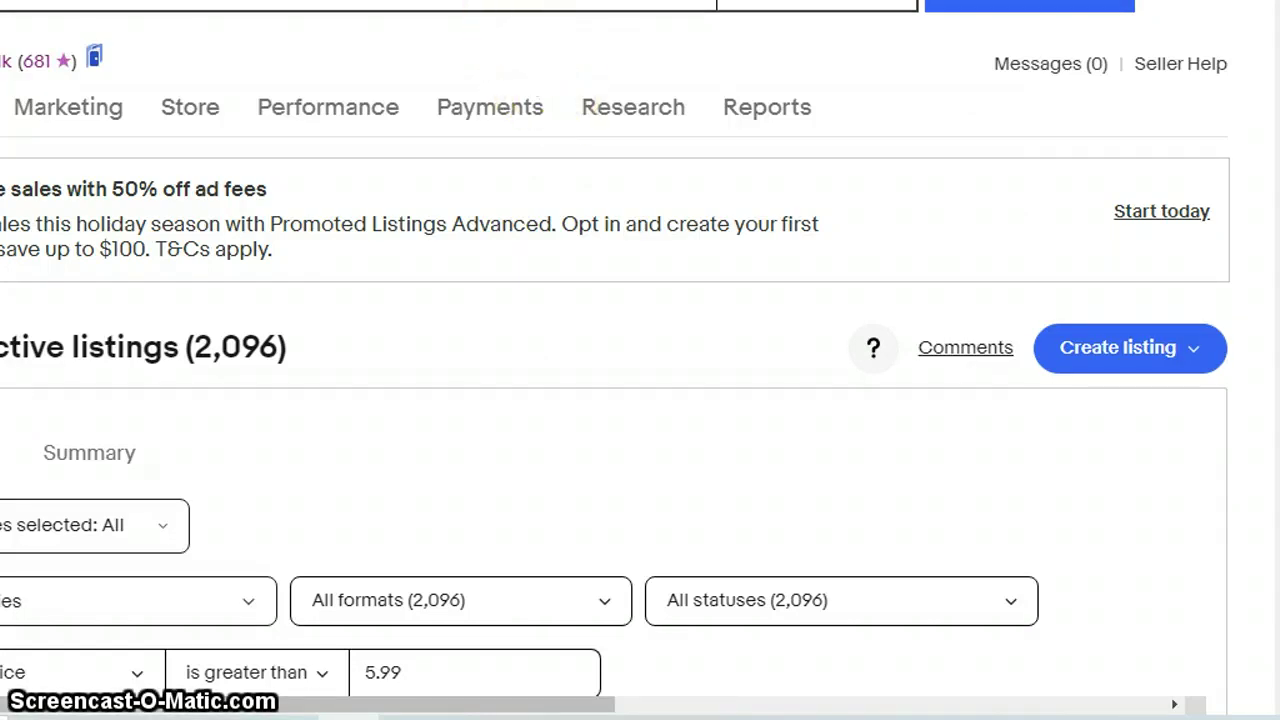